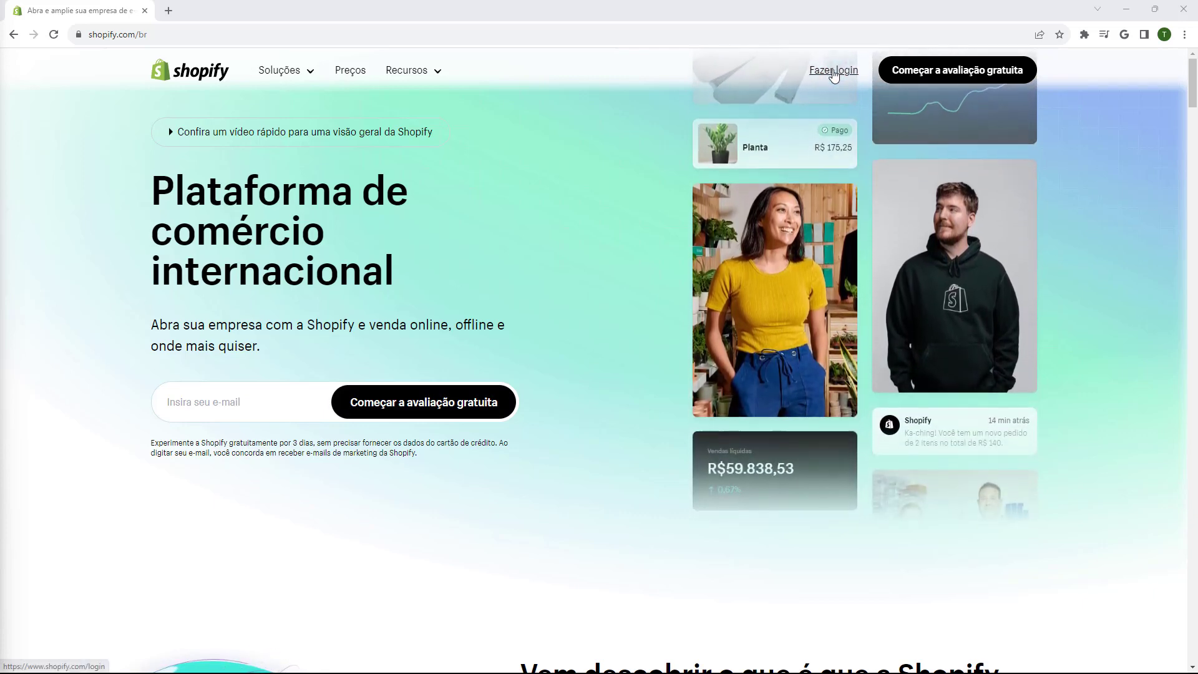
# - Log in to the Shopify store admin and open the current Craft theme for customization
pyautogui.click(833, 70)
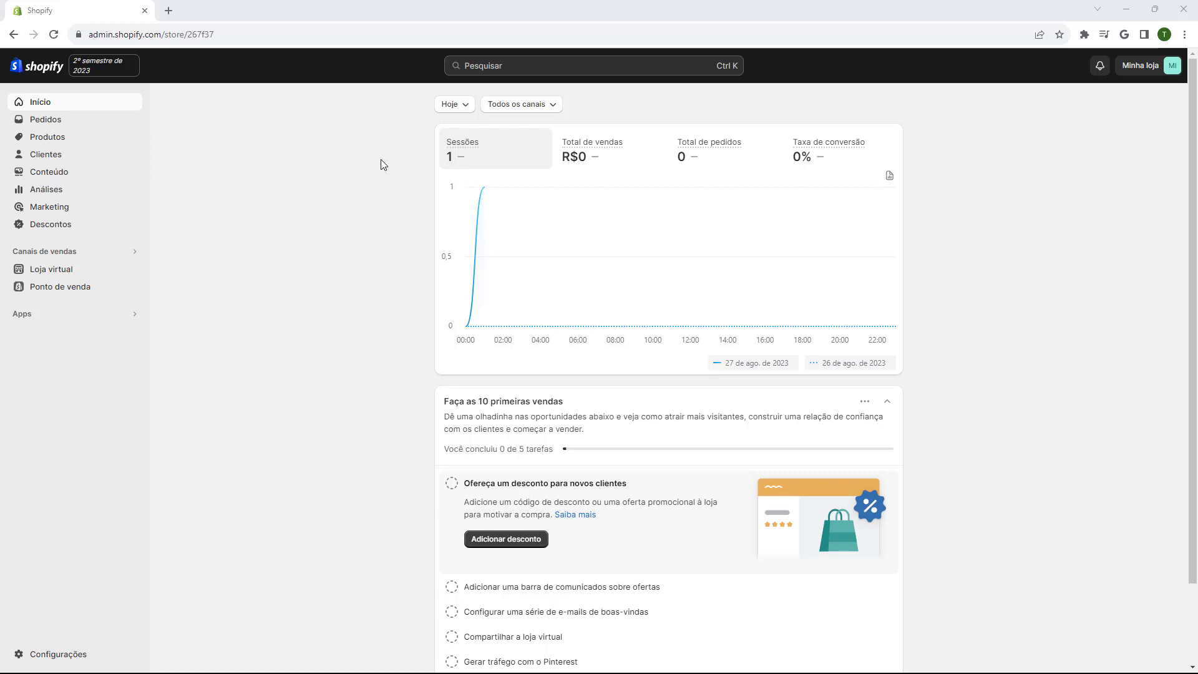
pyautogui.click(50, 275)
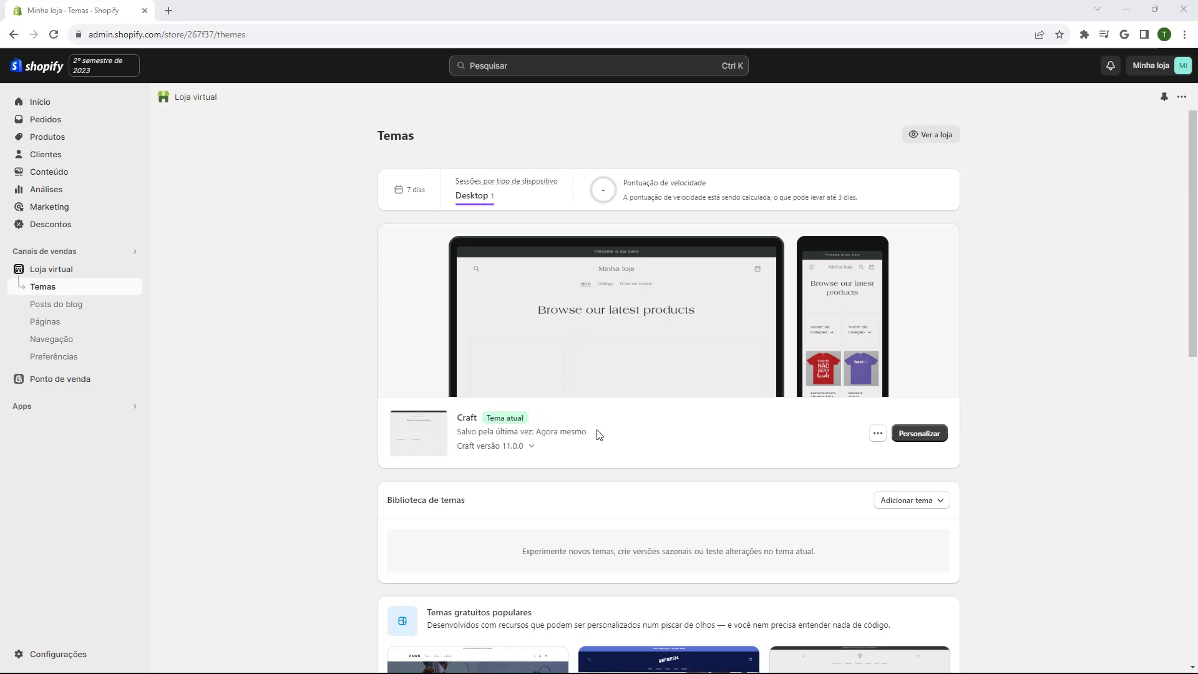
pyautogui.click(919, 435)
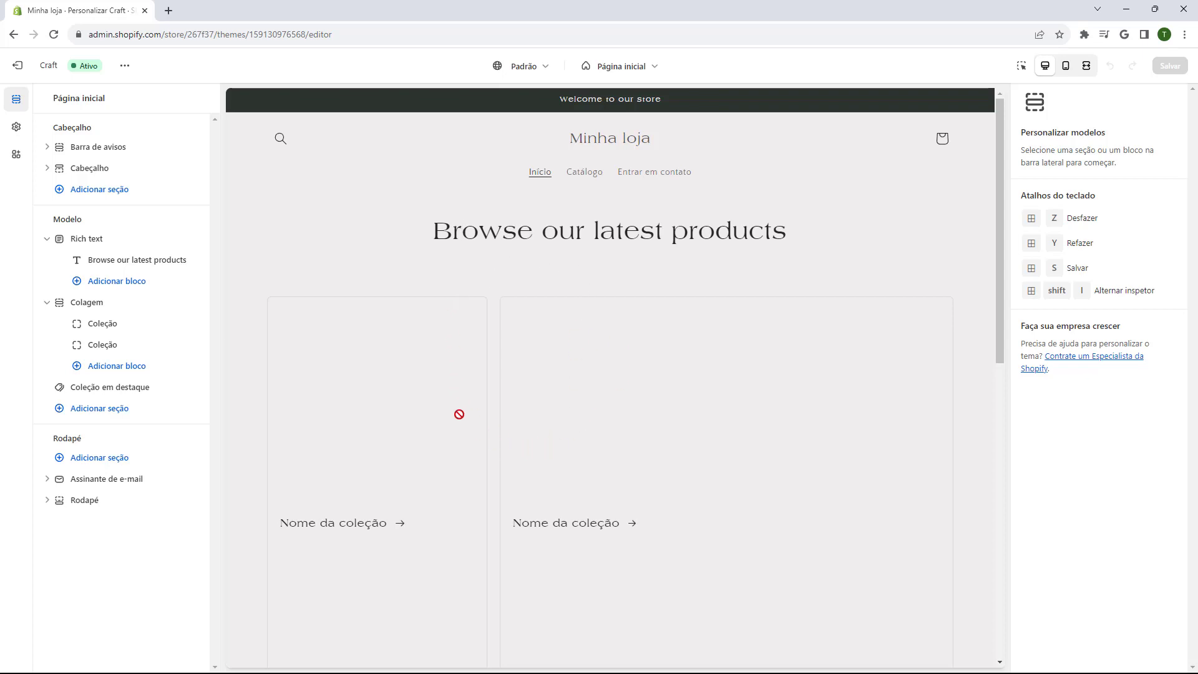
# - Examine the home page preview from header to footer against the Cabeçalho, Modelo and Rodapé section groups
pyautogui.scroll(-10, 626, 243)
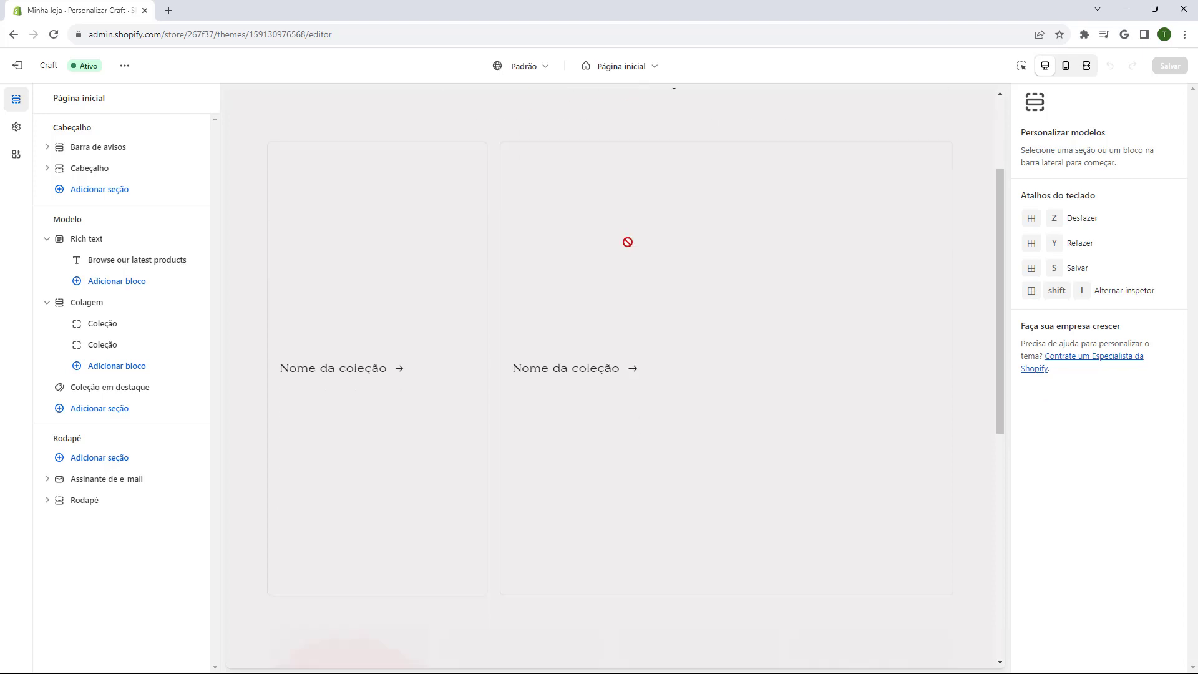
pyautogui.scroll(10, 637, 477)
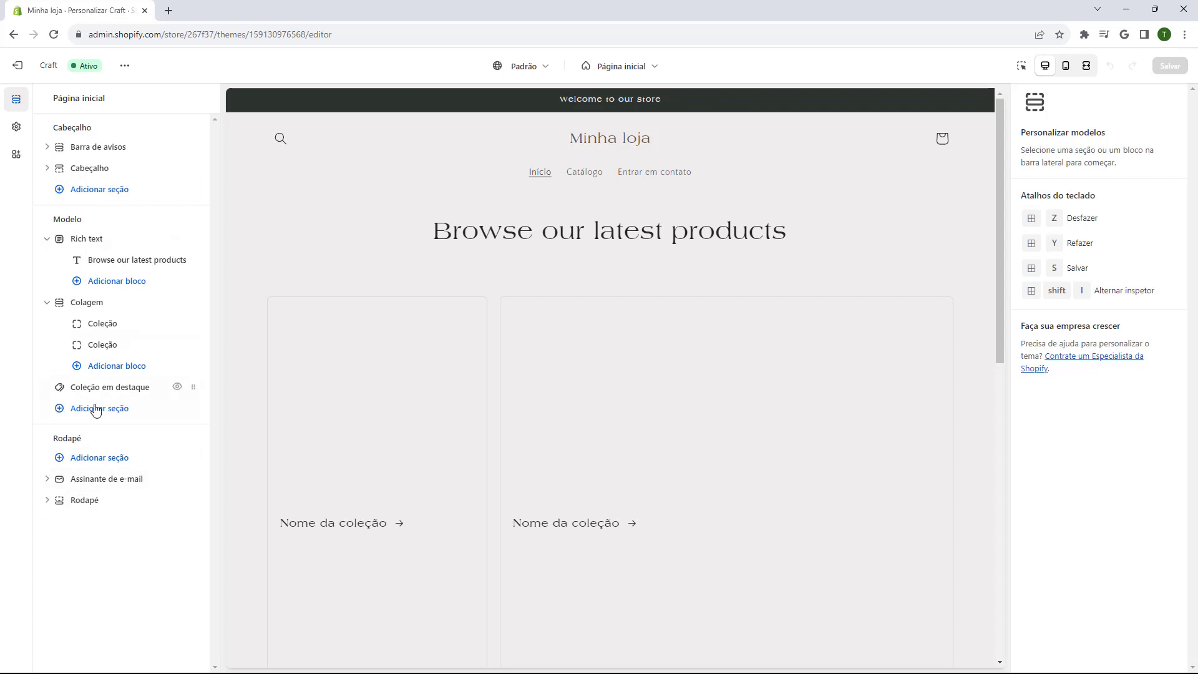
pyautogui.moveTo(51, 128); pyautogui.dragTo(94, 130)
pyautogui.click(98, 131)
pyautogui.moveTo(50, 224); pyautogui.dragTo(86, 225)
pyautogui.click(79, 228)
pyautogui.scroll(-10, 503, 195)
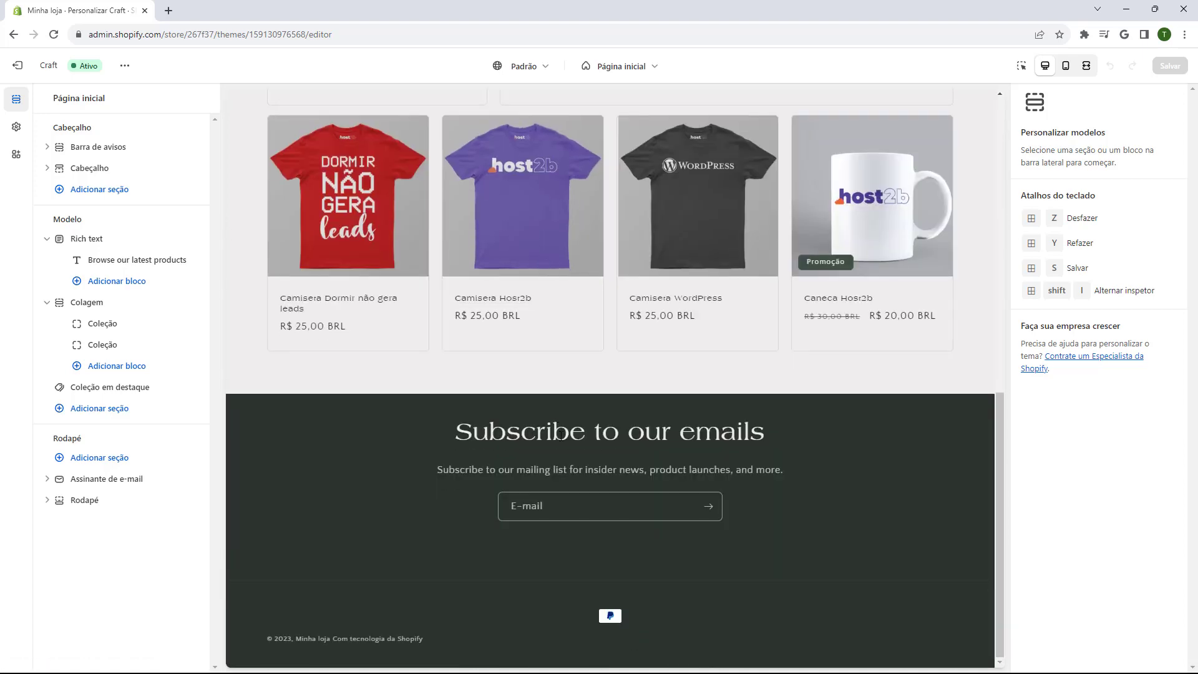
pyautogui.scroll(15, 596, 577)
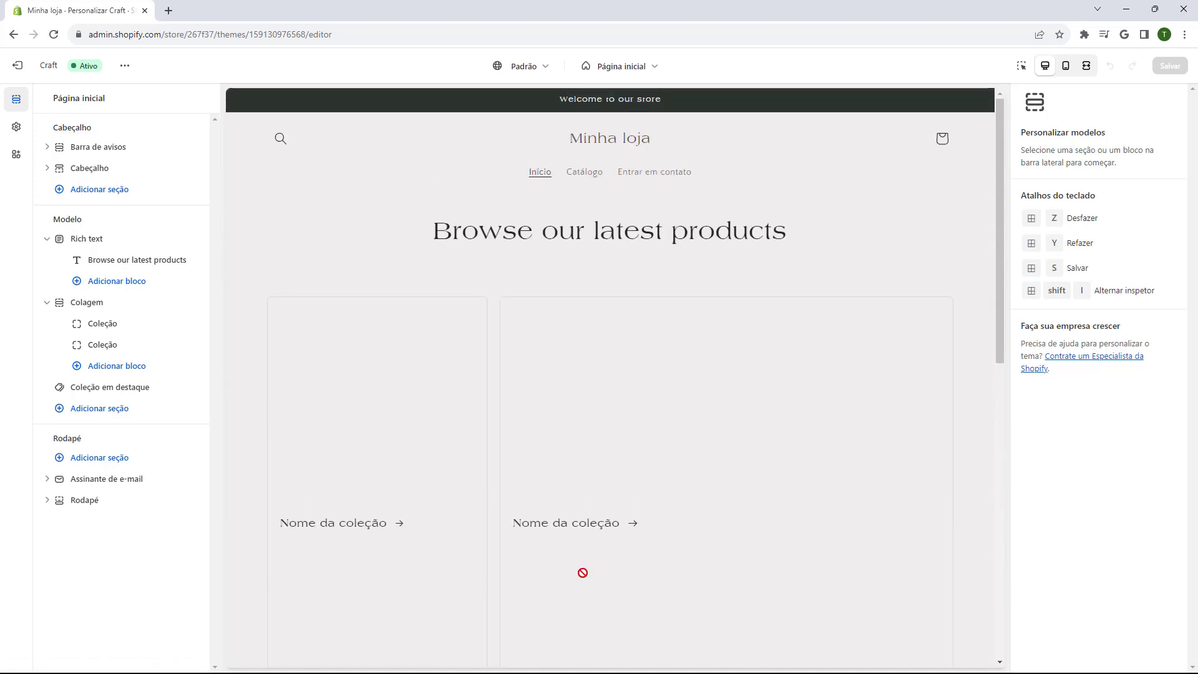
pyautogui.scroll(-10, 521, 223)
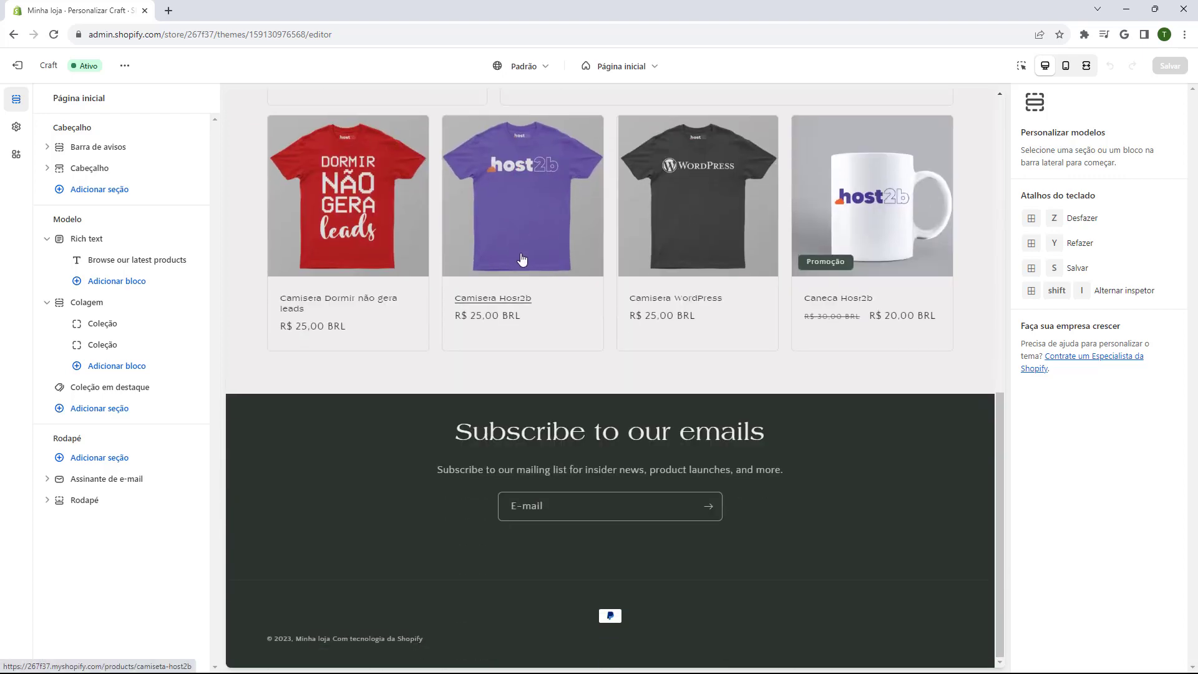
pyautogui.scroll(10, 508, 440)
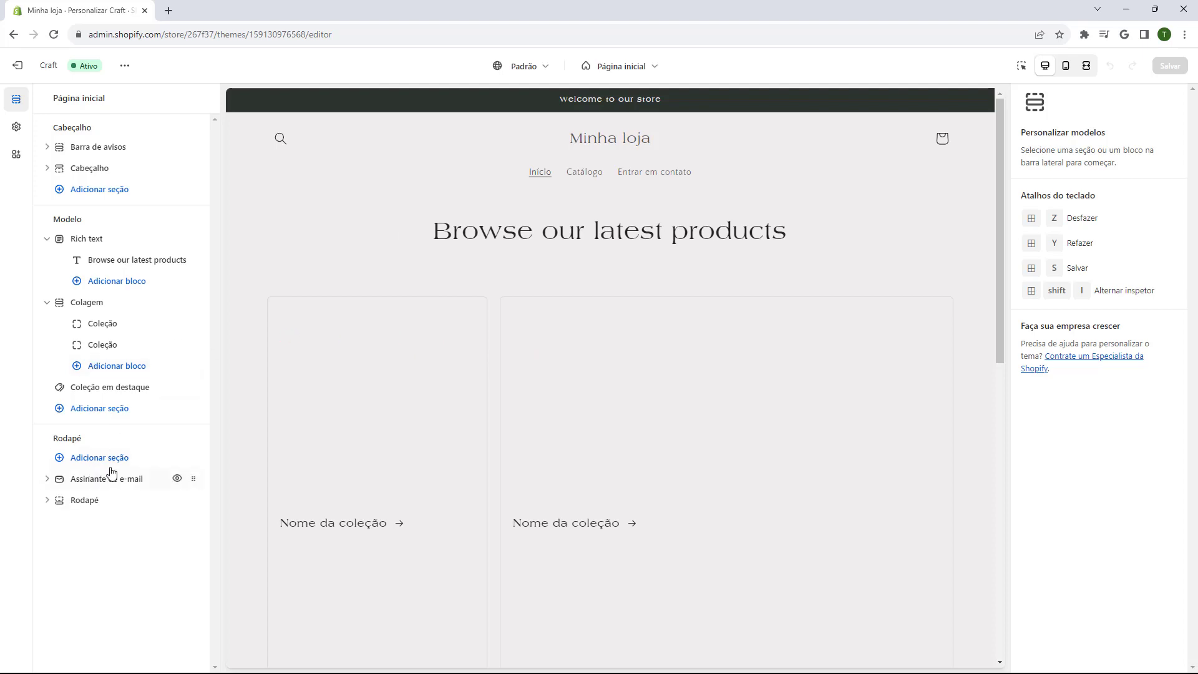
pyautogui.scroll(-3, 340, 416)
pyautogui.scroll(-6, 340, 416)
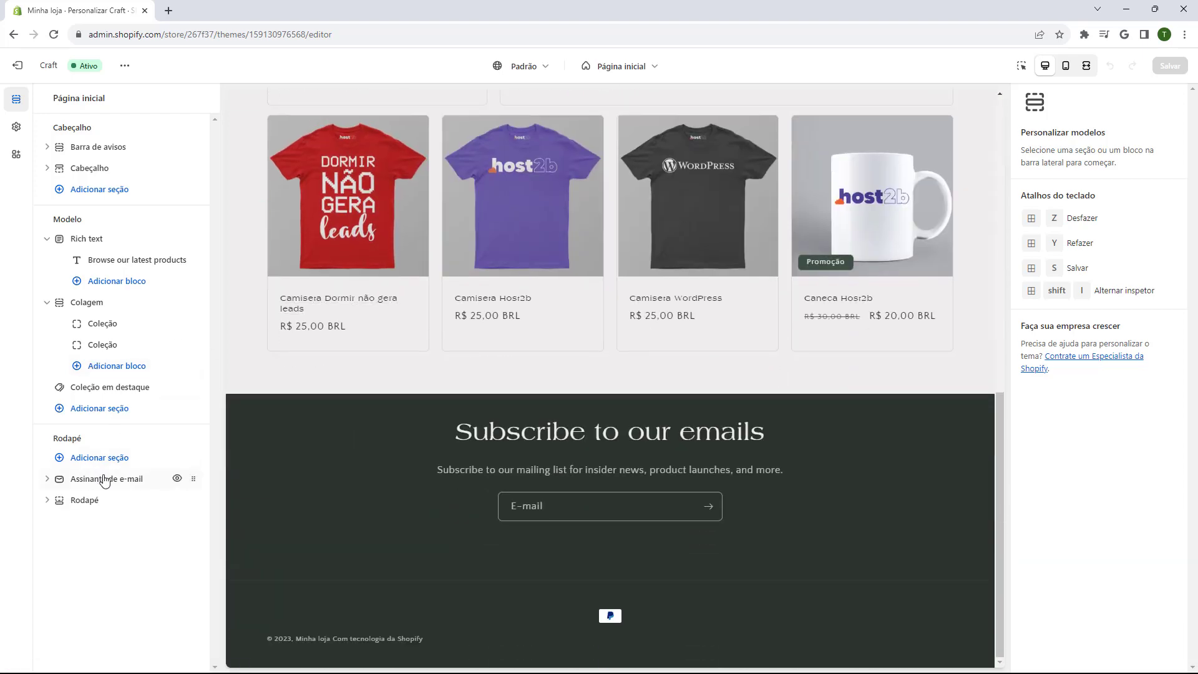
pyautogui.scroll(10, 475, 354)
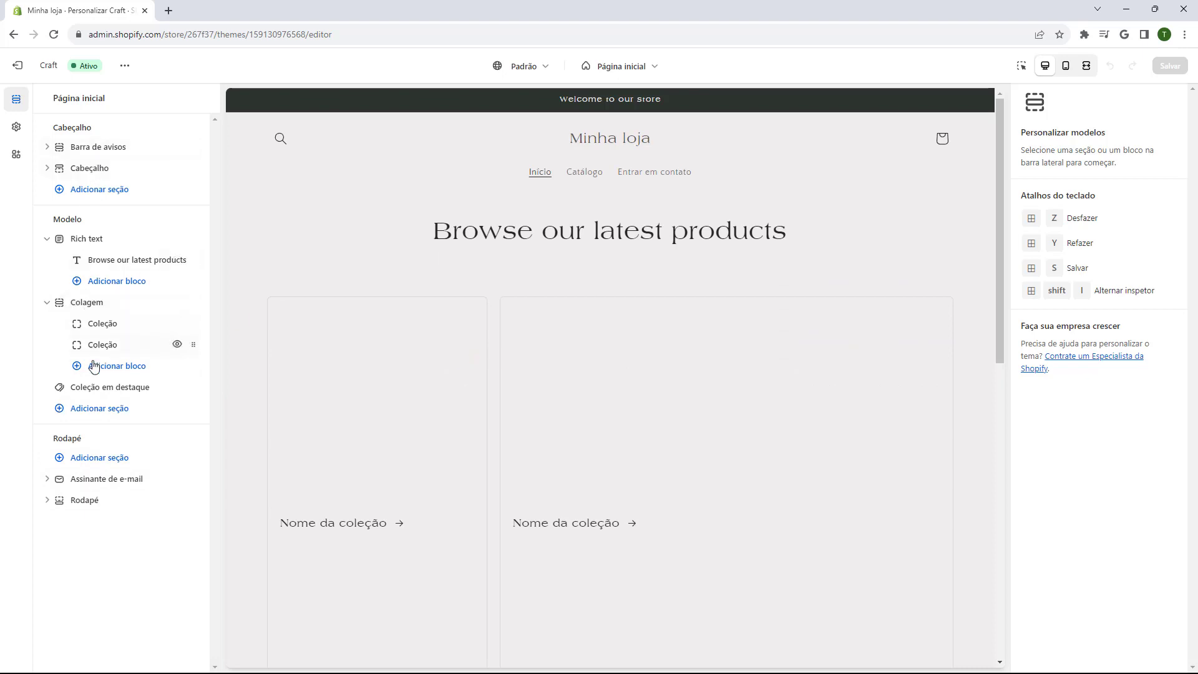
# - Review the settings of the Cabeçalho, Rich text and Coleção em destaque sections, including the blocks available for the header
pyautogui.click(96, 175)
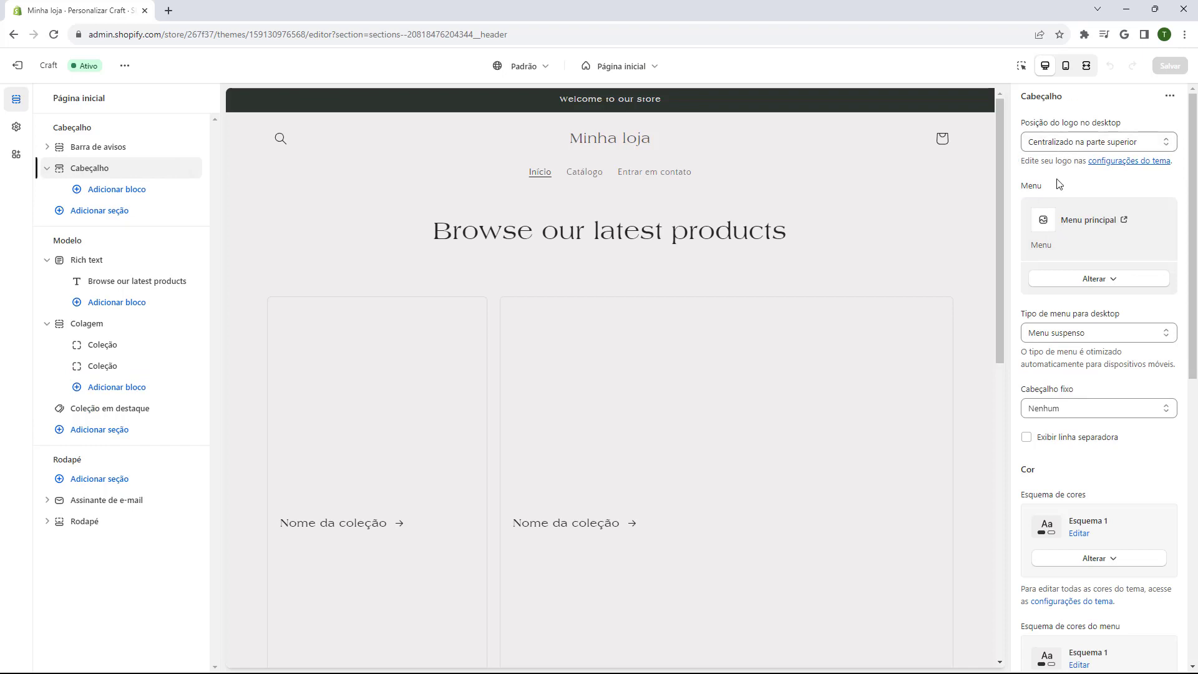
pyautogui.scroll(-7, 1076, 267)
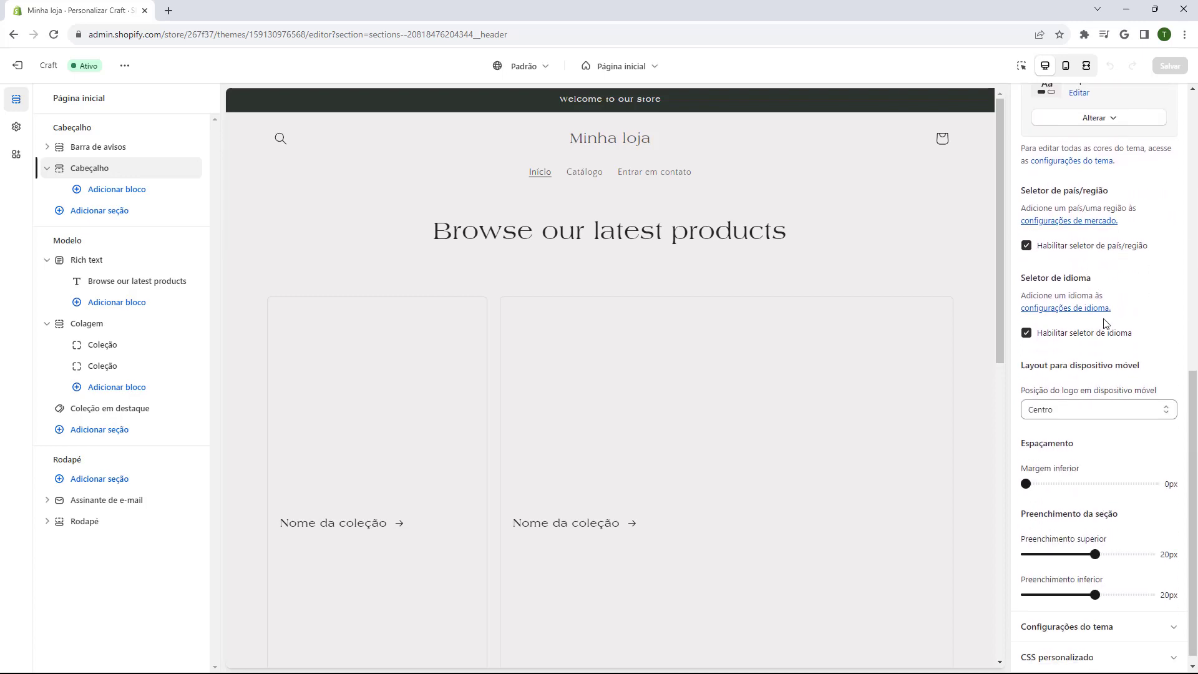
pyautogui.scroll(8, 1086, 593)
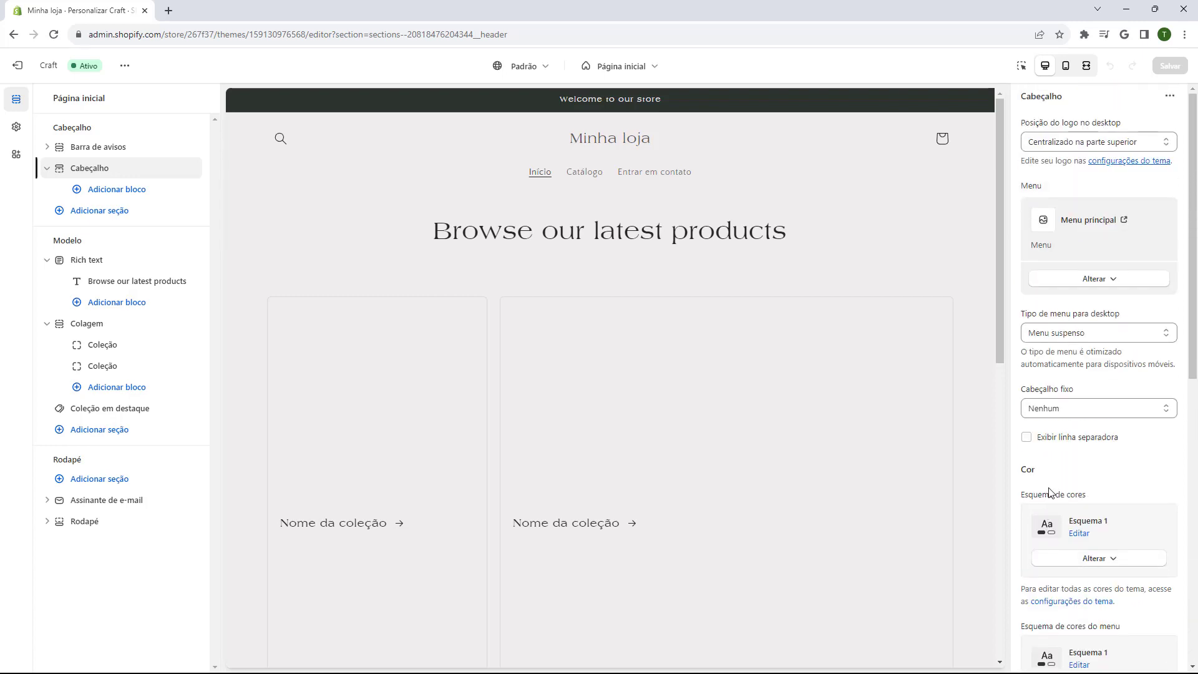
pyautogui.click(119, 192)
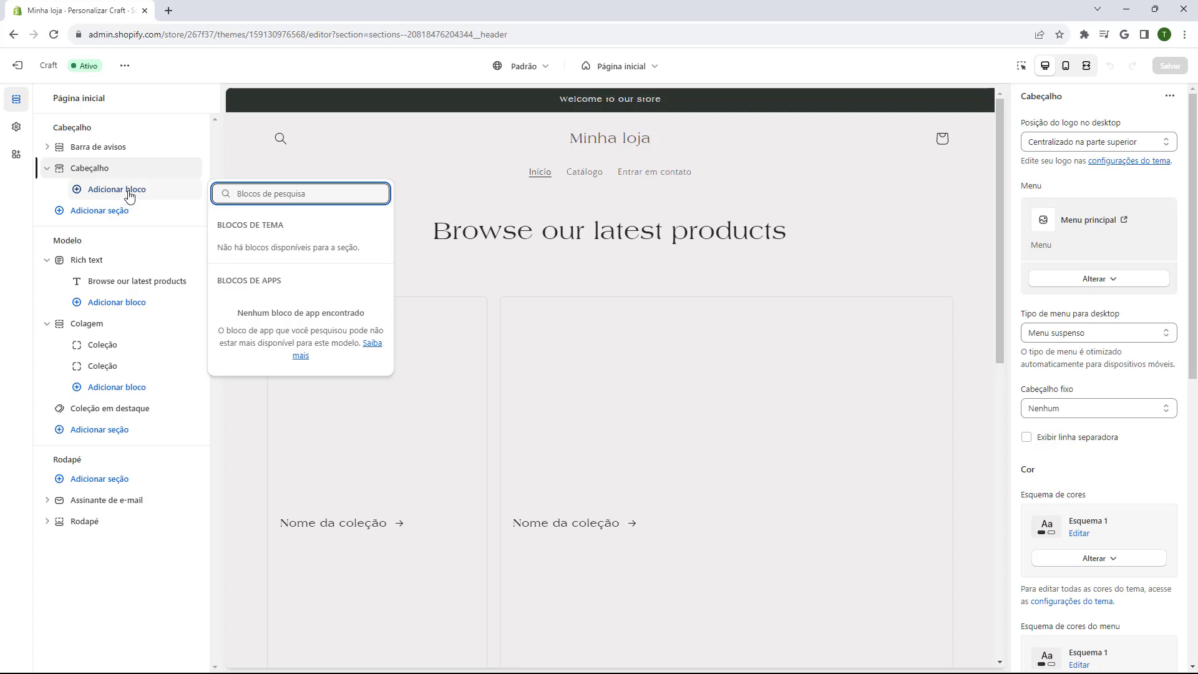
pyautogui.click(54, 198)
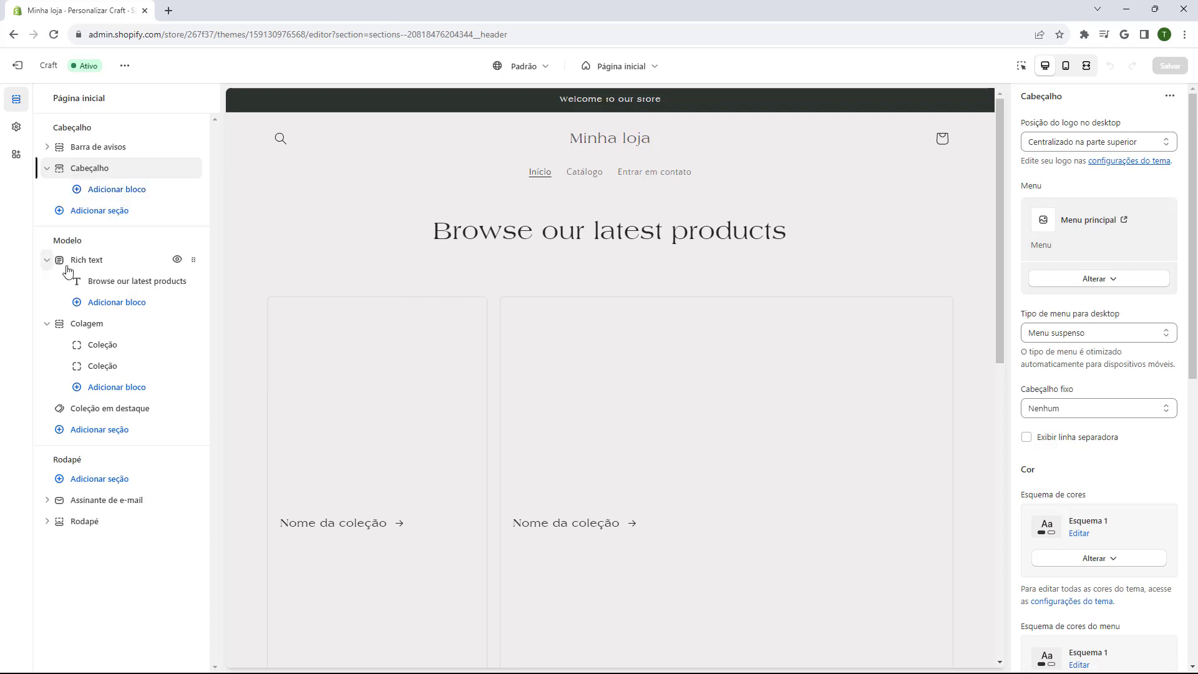
pyautogui.click(46, 168)
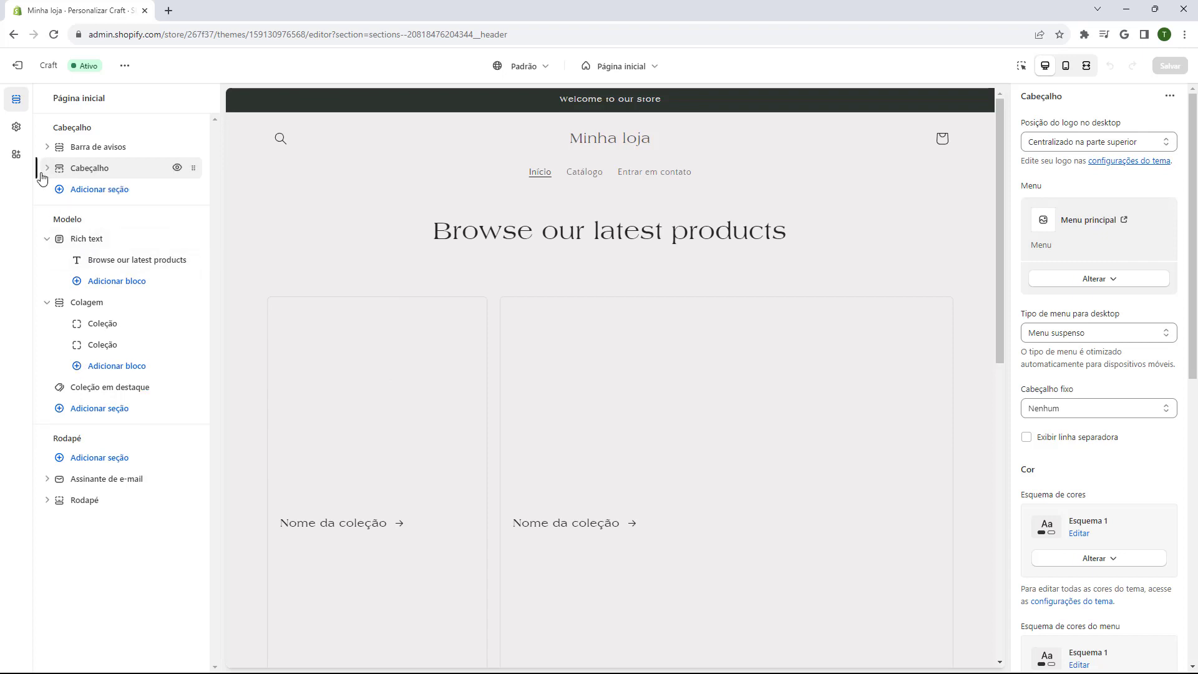
pyautogui.click(88, 243)
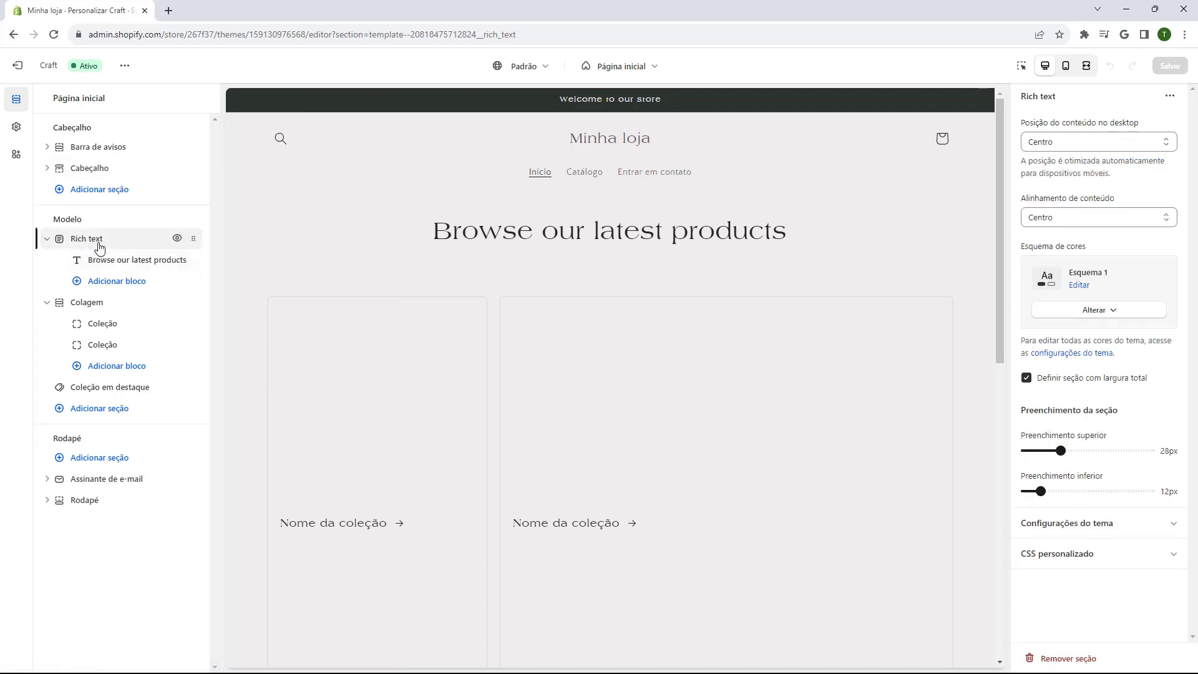
pyautogui.click(67, 307)
pyautogui.click(114, 390)
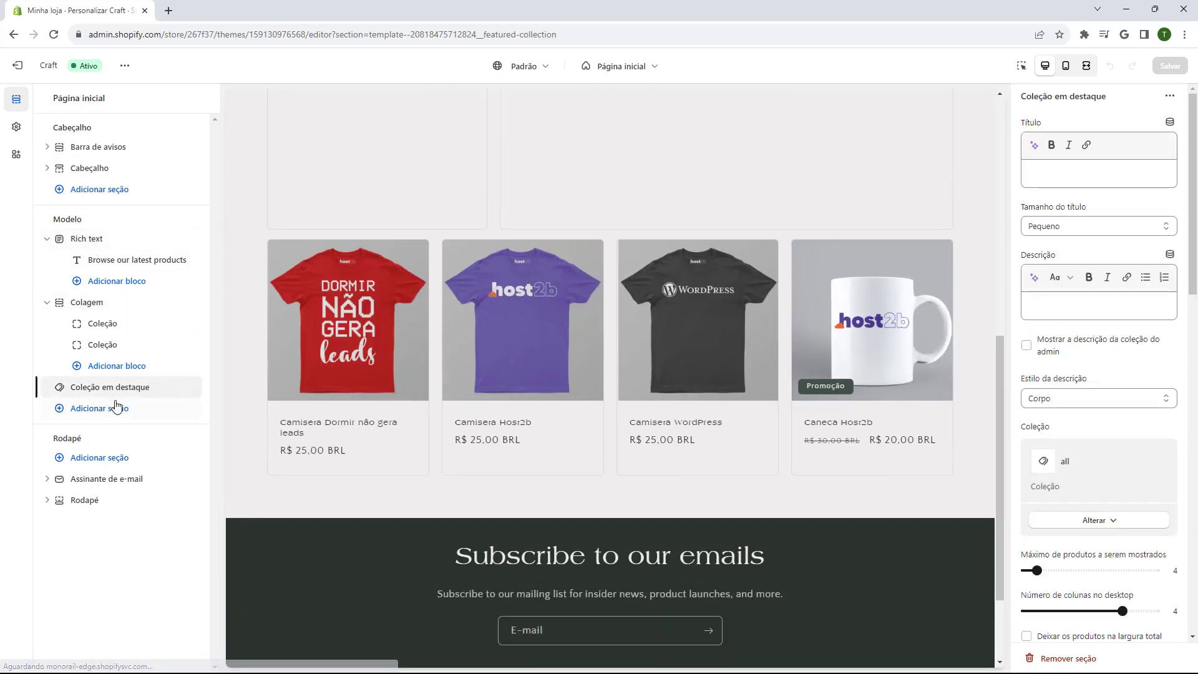
pyautogui.scroll(8, 415, 347)
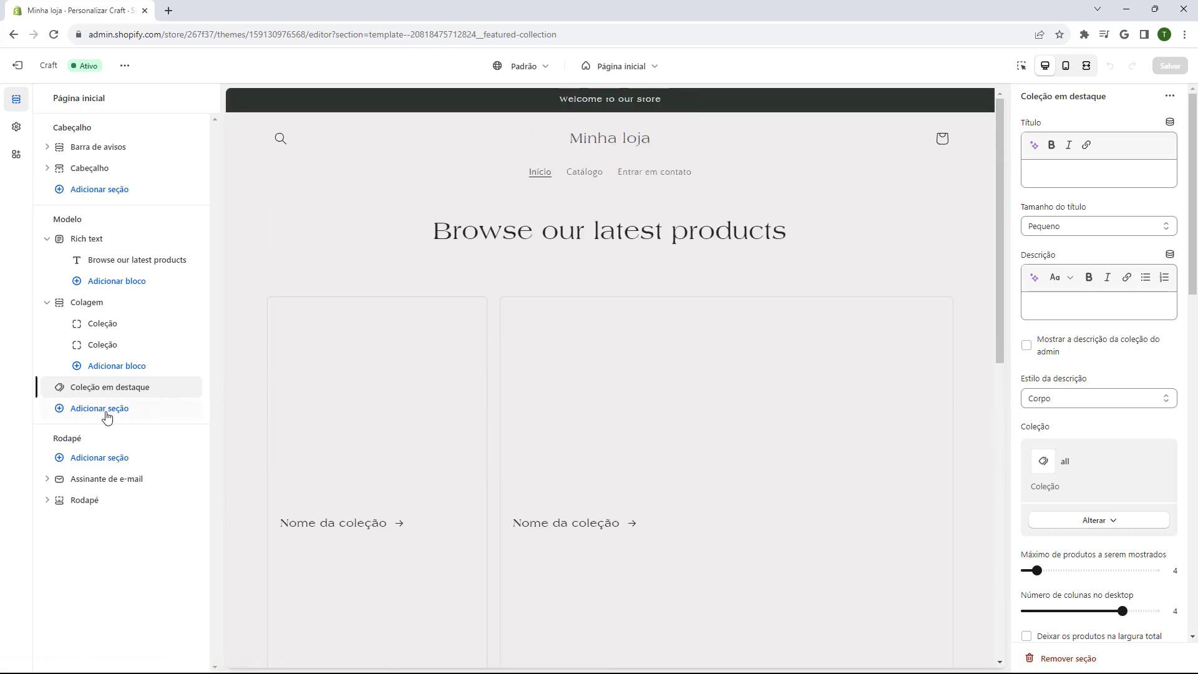
# - Add a Banner de imagem section to the template and move it above the Rich text section
pyautogui.click(78, 411)
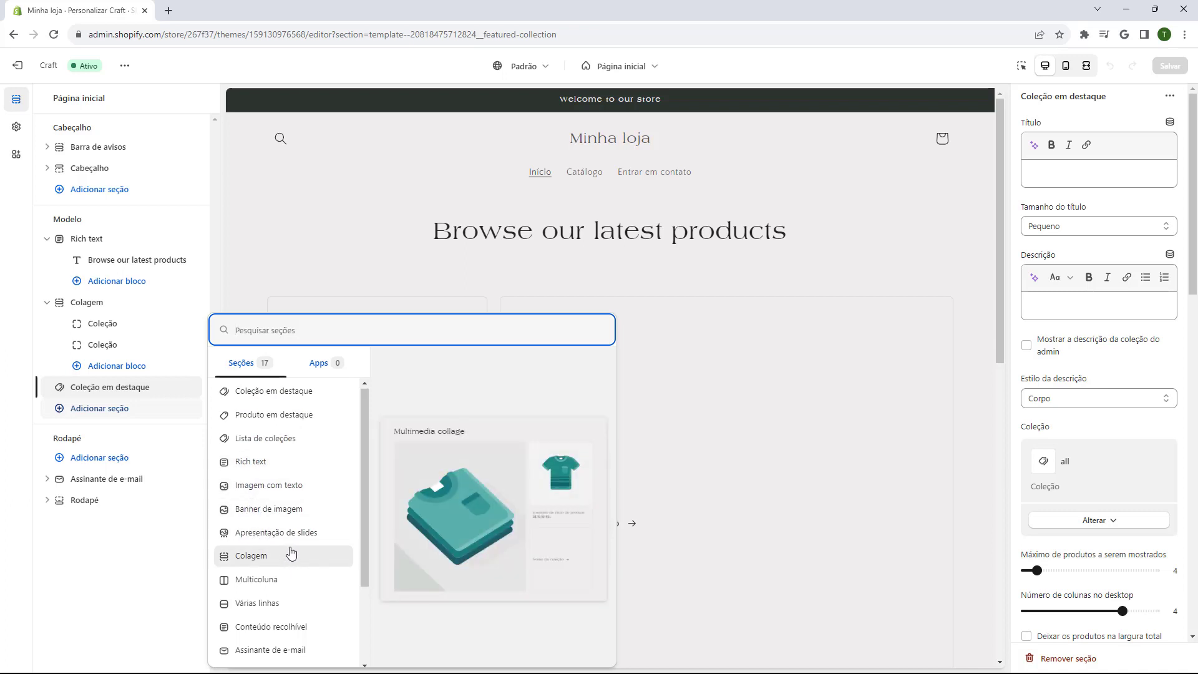
pyautogui.scroll(-2, 277, 468)
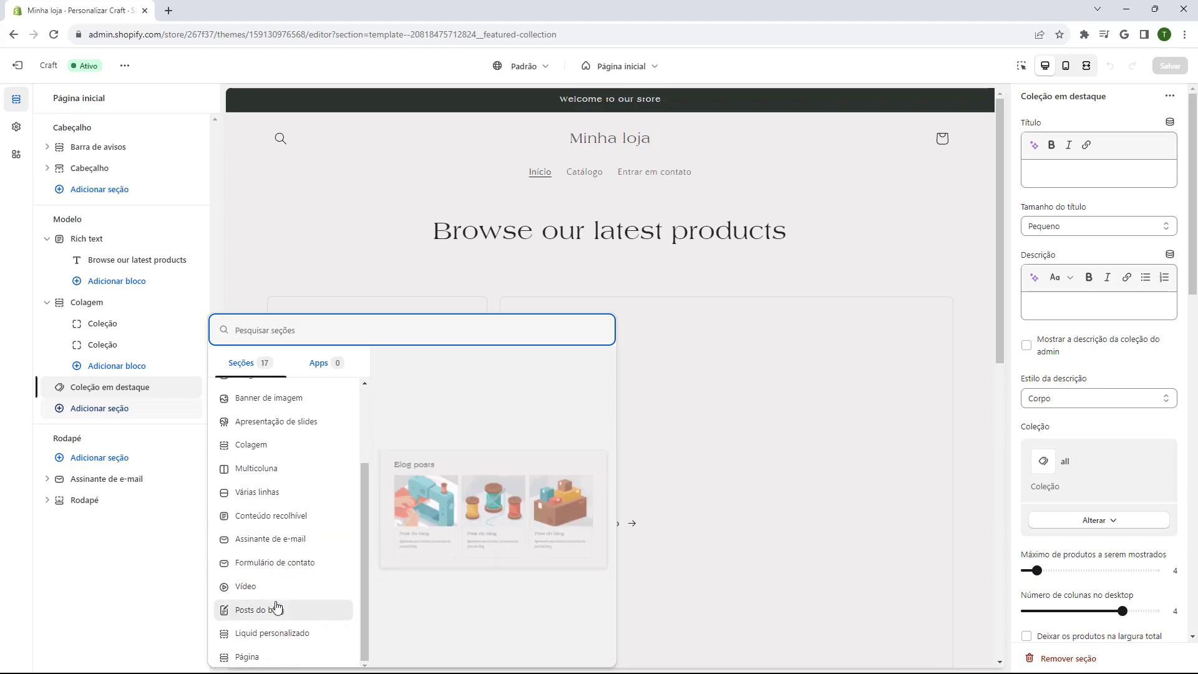
pyautogui.scroll(3, 280, 590)
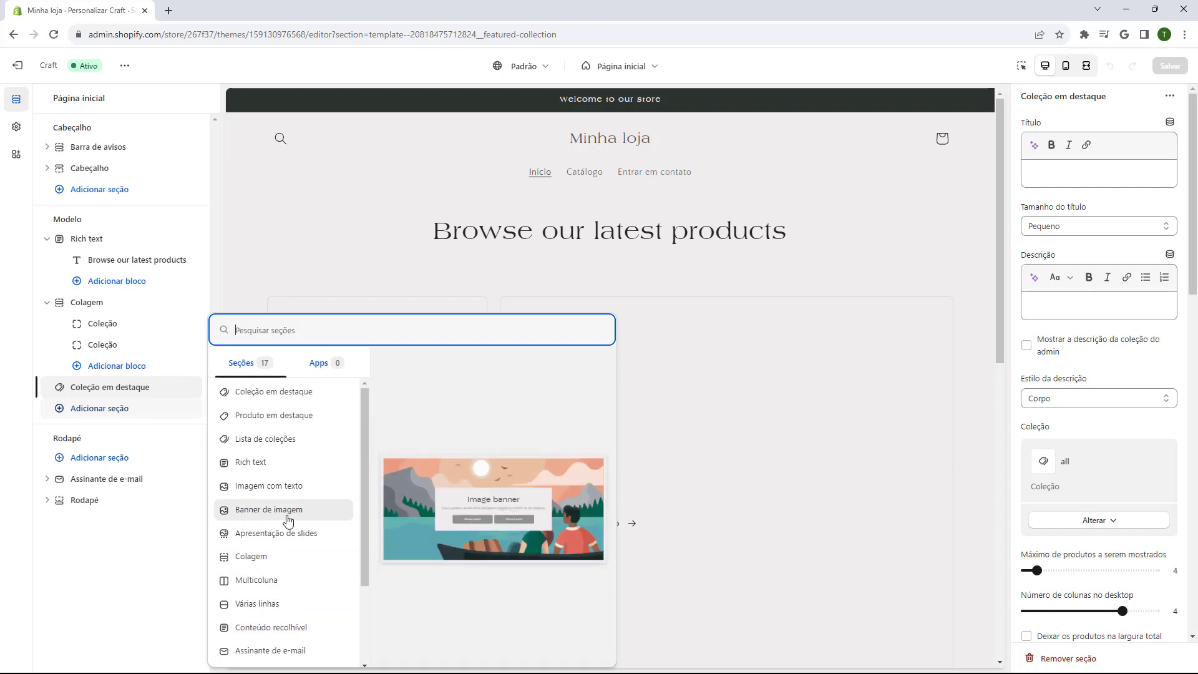
pyautogui.click(287, 516)
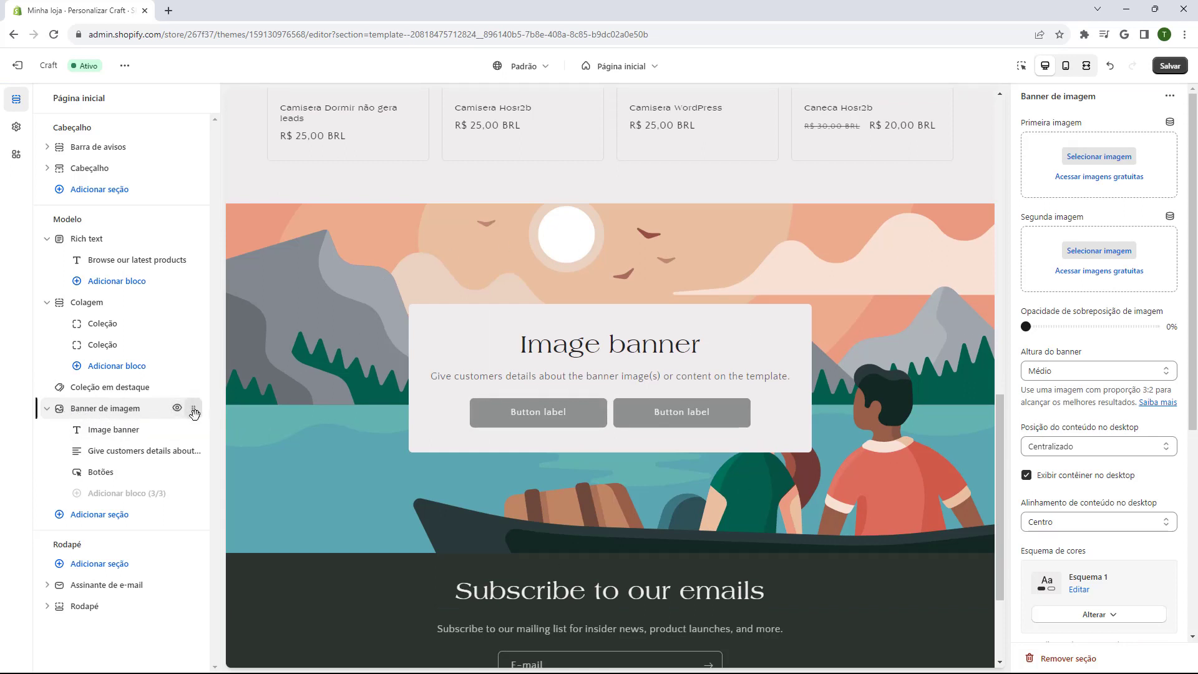
pyautogui.moveTo(194, 412); pyautogui.dragTo(142, 245)
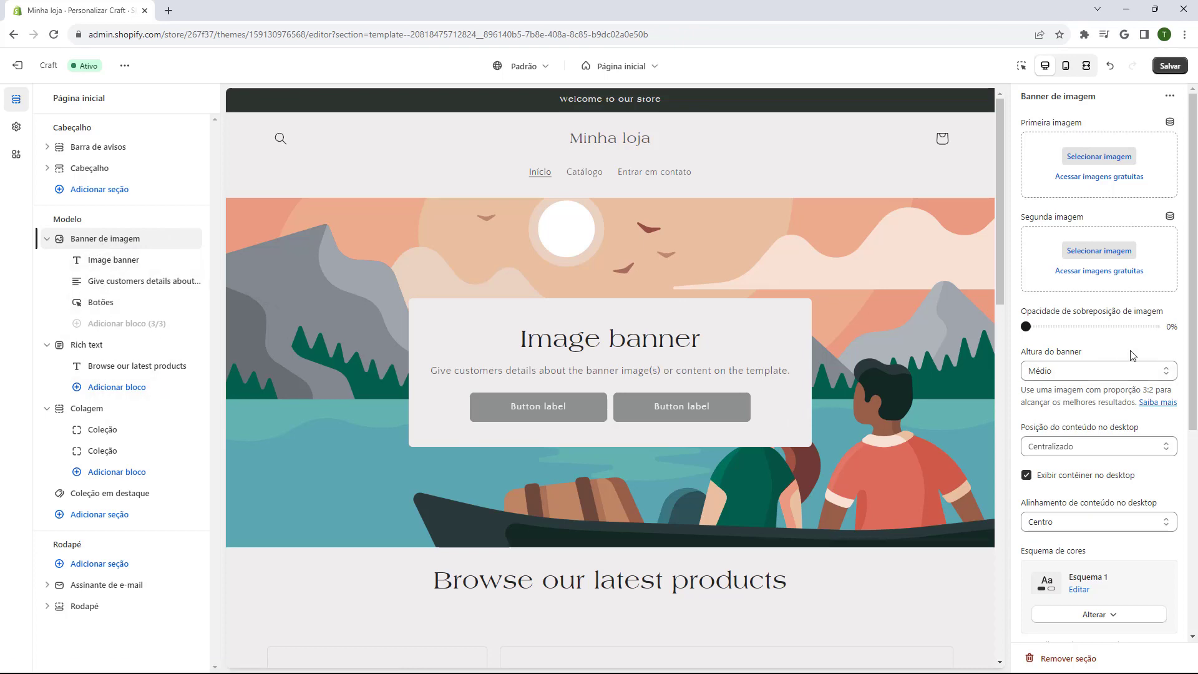
# - Review the image banner's section settings and the options of its heading, text and Botões blocks
pyautogui.scroll(-4, 1105, 322)
pyautogui.scroll(-1, 1105, 321)
pyautogui.scroll(5, 1086, 218)
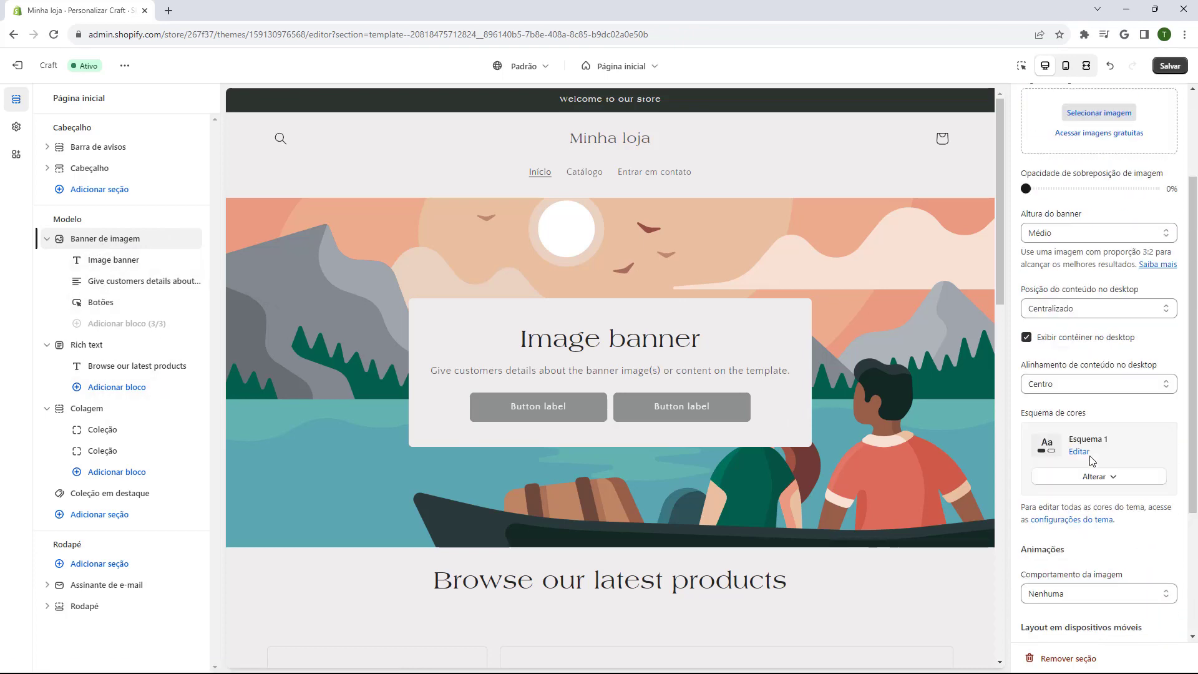
pyautogui.click(89, 262)
pyautogui.click(89, 282)
pyautogui.click(95, 302)
pyautogui.click(94, 281)
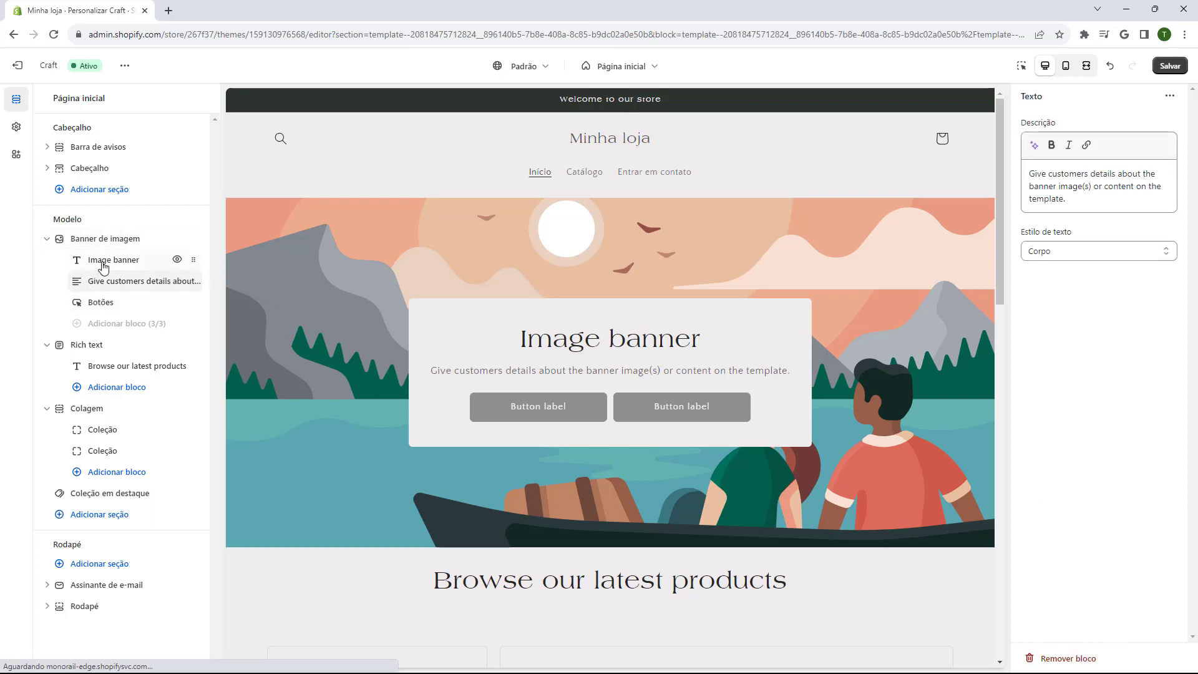
pyautogui.click(91, 262)
pyautogui.click(76, 283)
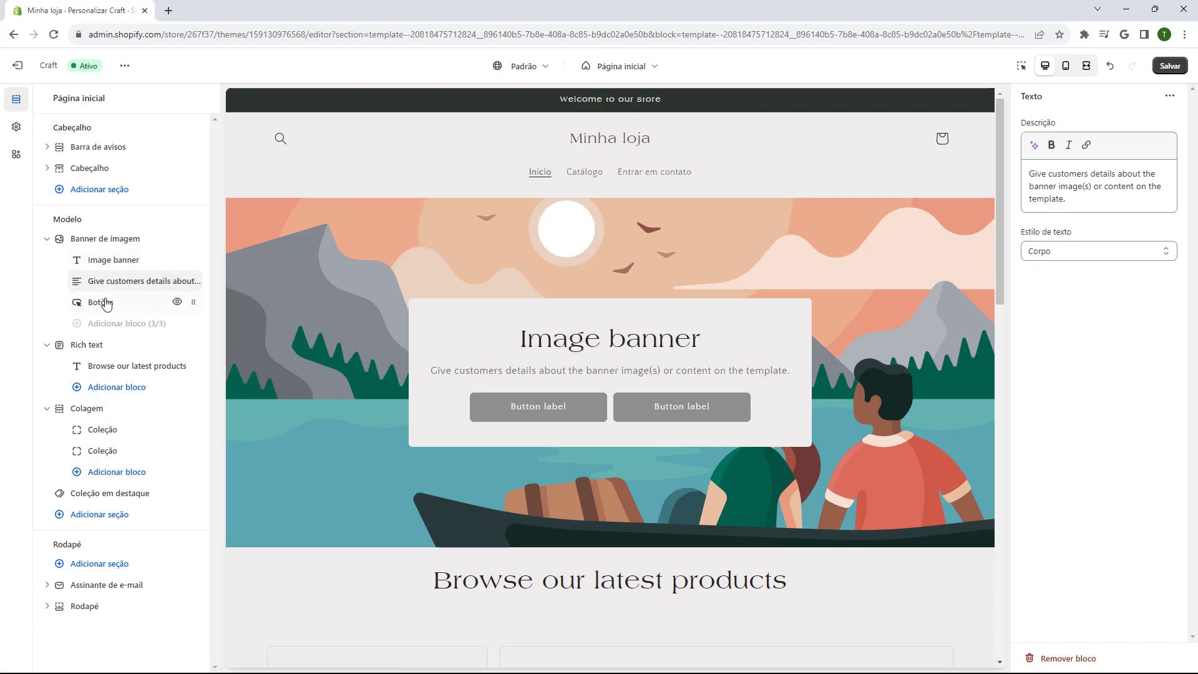
pyautogui.click(96, 302)
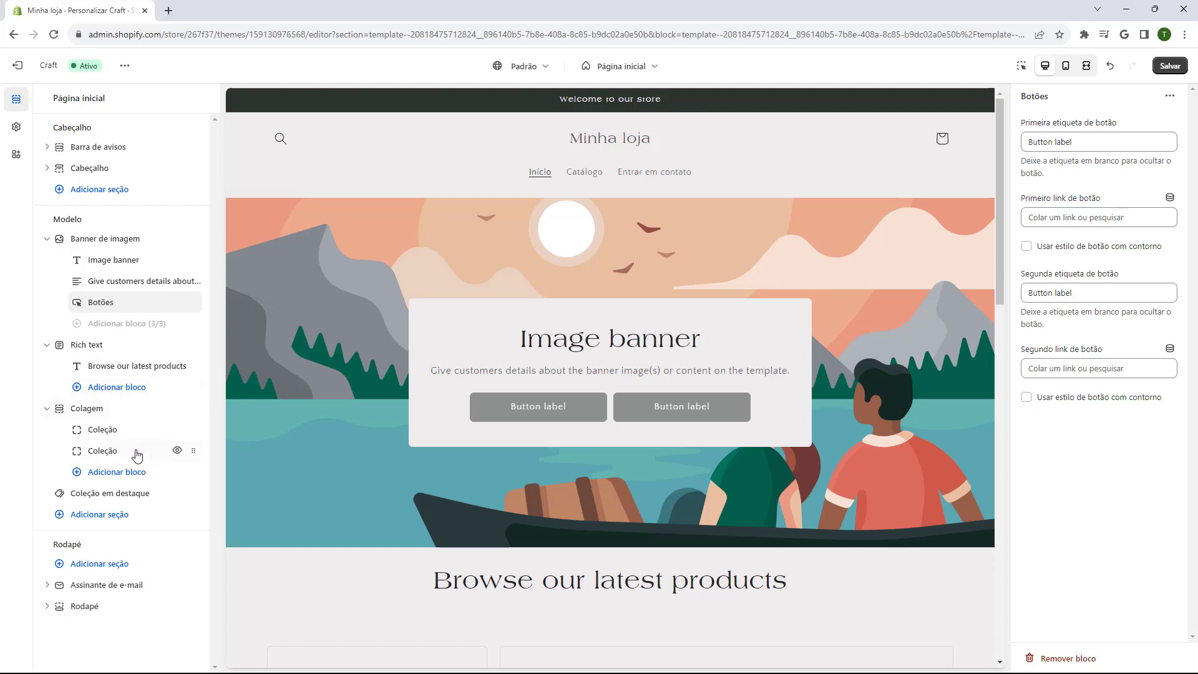
# - Add Texto, Informações da marca and Menu blocks to the Rodapé section
pyautogui.scroll(-10, 379, 490)
pyautogui.scroll(-5, 388, 497)
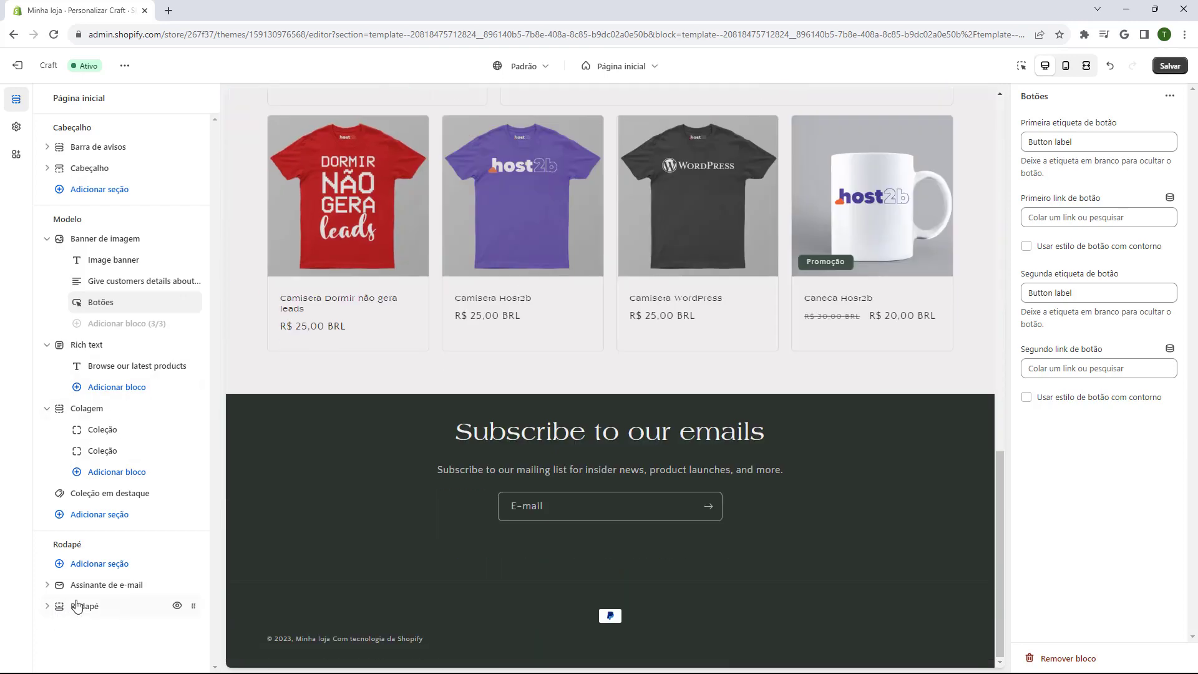
pyautogui.click(56, 609)
pyautogui.click(107, 627)
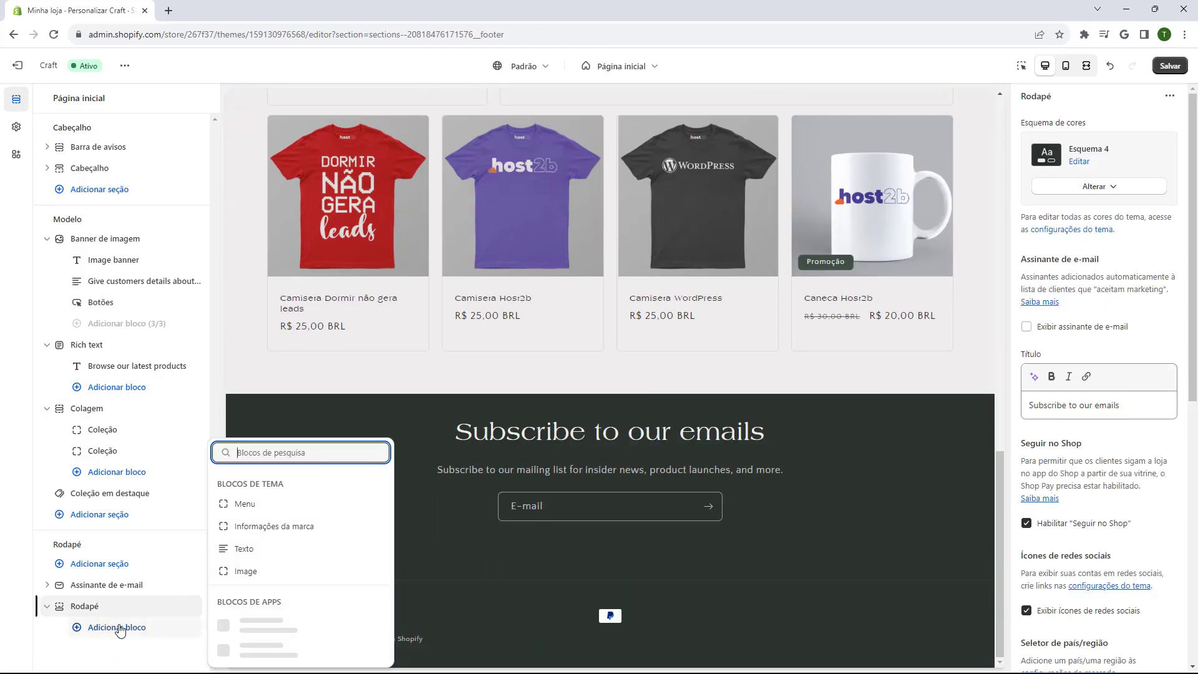
pyautogui.click(240, 521)
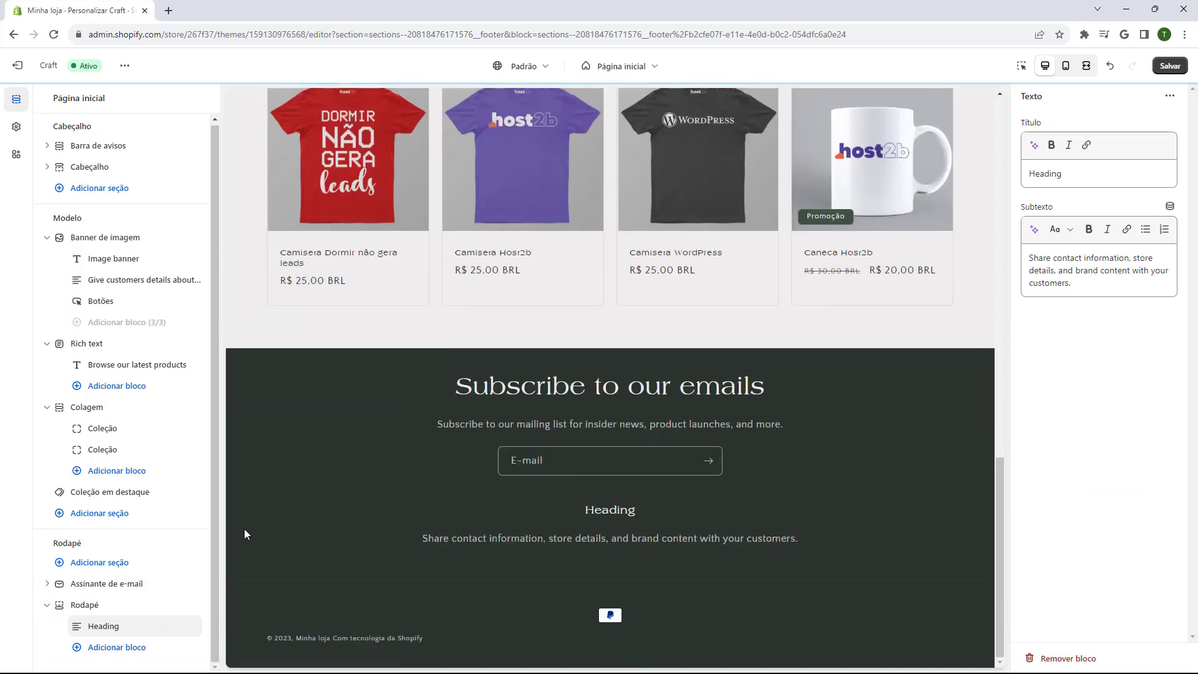
pyautogui.click(100, 647)
pyautogui.click(265, 497)
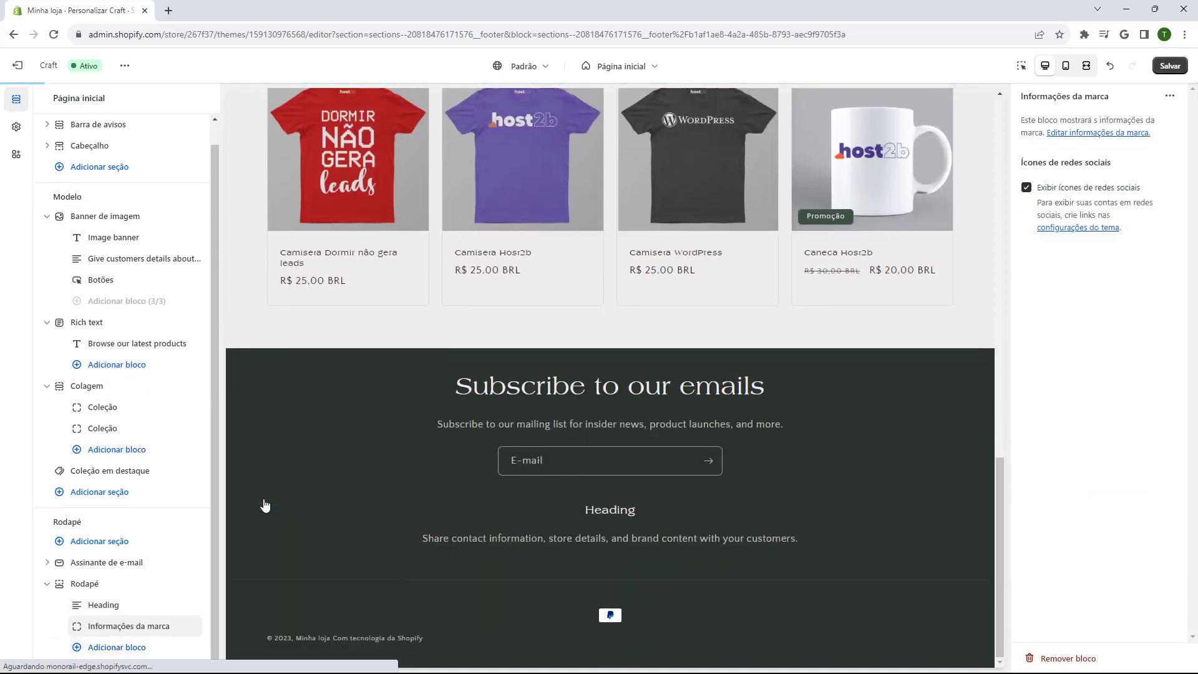
pyautogui.click(119, 647)
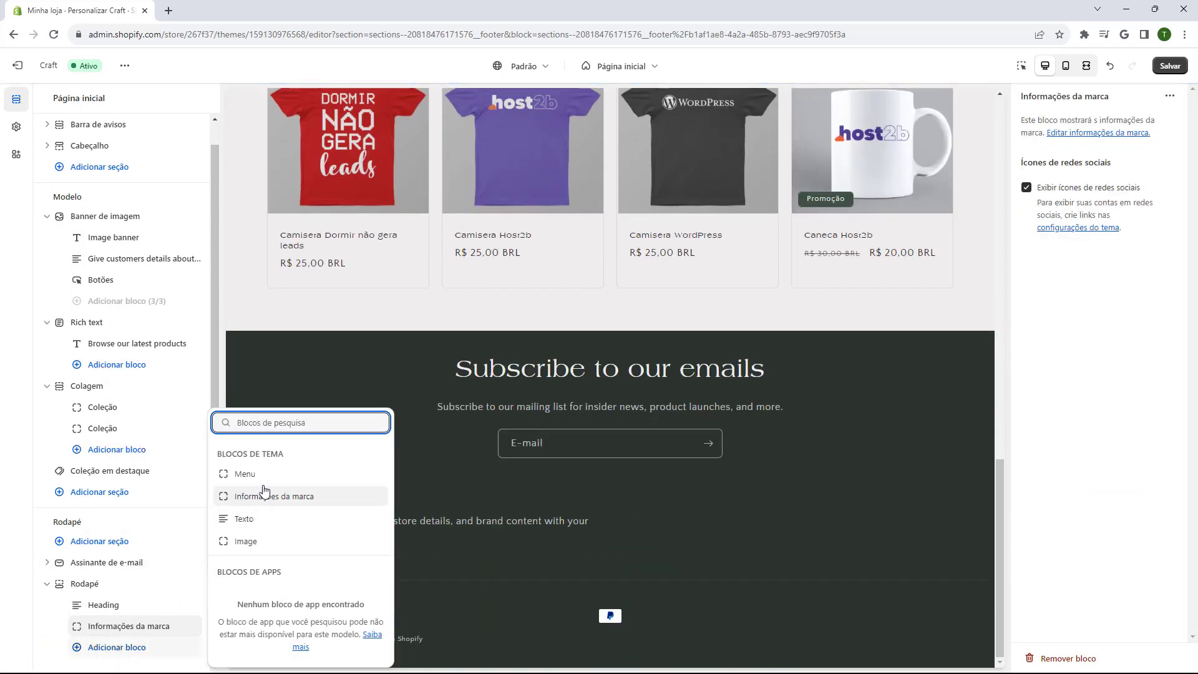
pyautogui.click(247, 474)
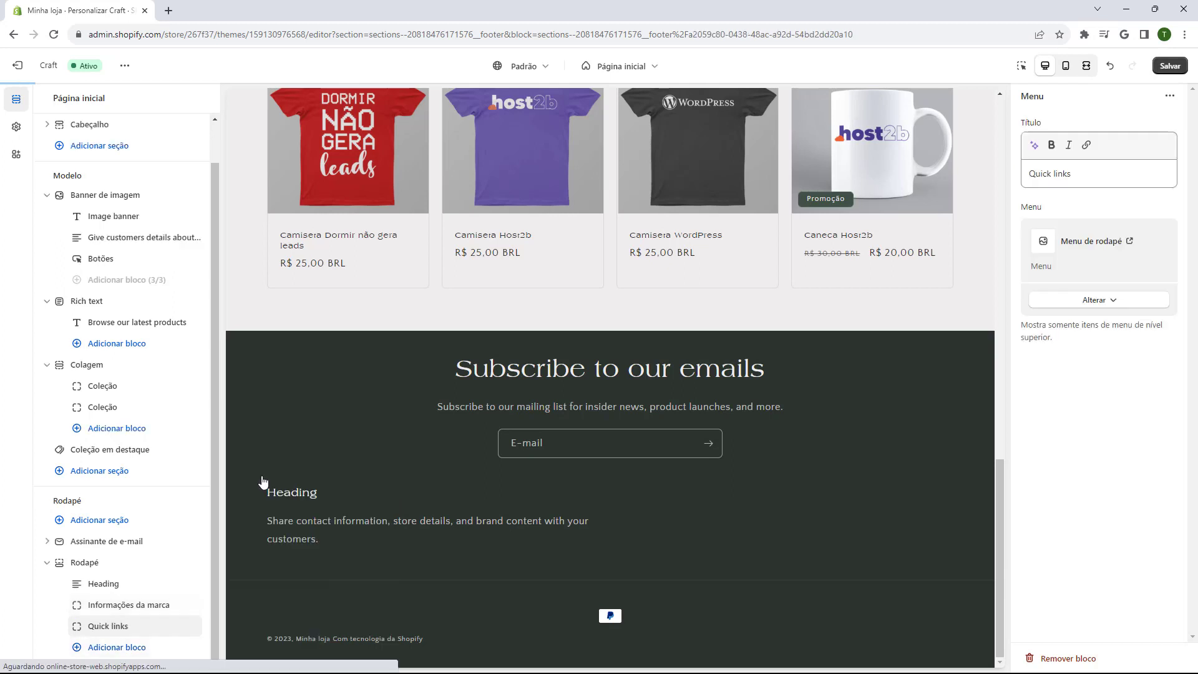
# - Remove the Heading text, Informações da marca and Quick links menu blocks from the Rodapé section
pyautogui.click(113, 583)
pyautogui.click(1074, 659)
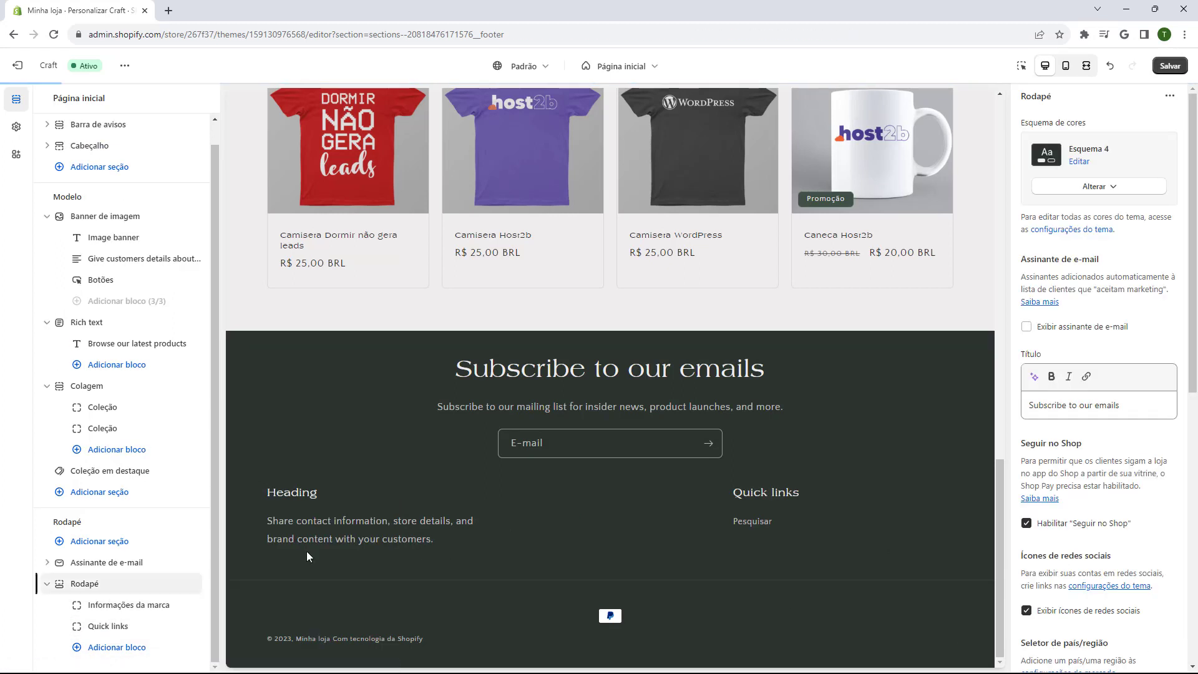
pyautogui.click(1047, 651)
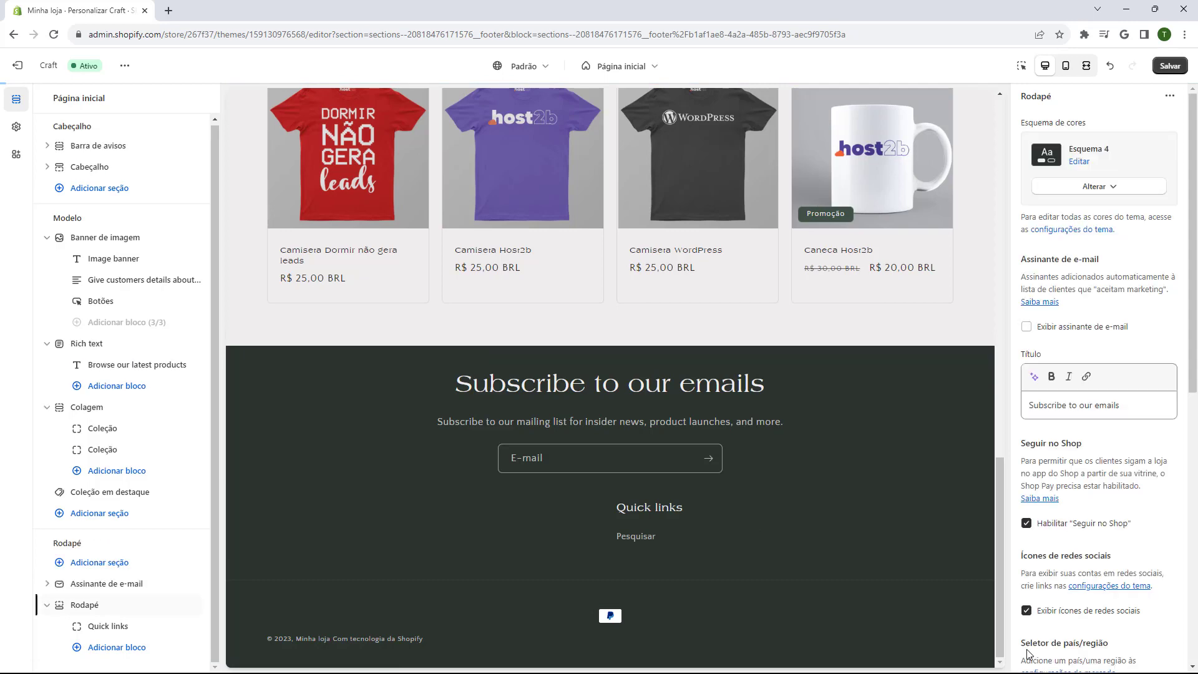
pyautogui.scroll(15, 582, 545)
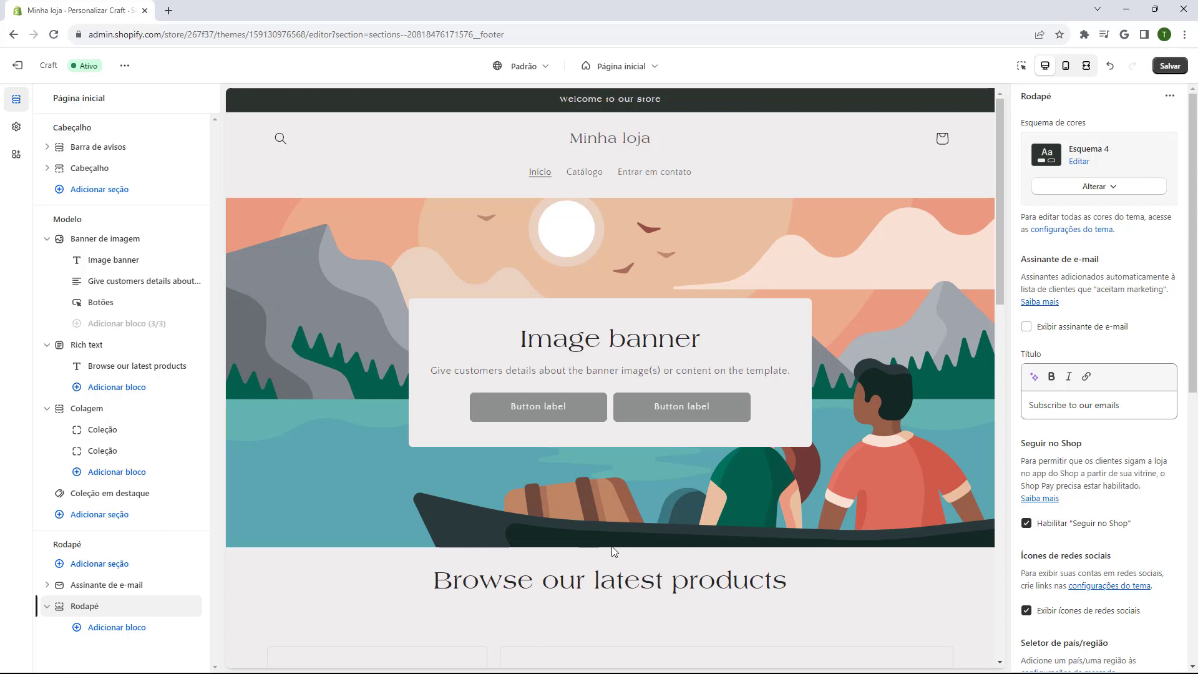
# - Open the Produto-padrão template and examine the product page preview from header to footer
pyautogui.click(619, 68)
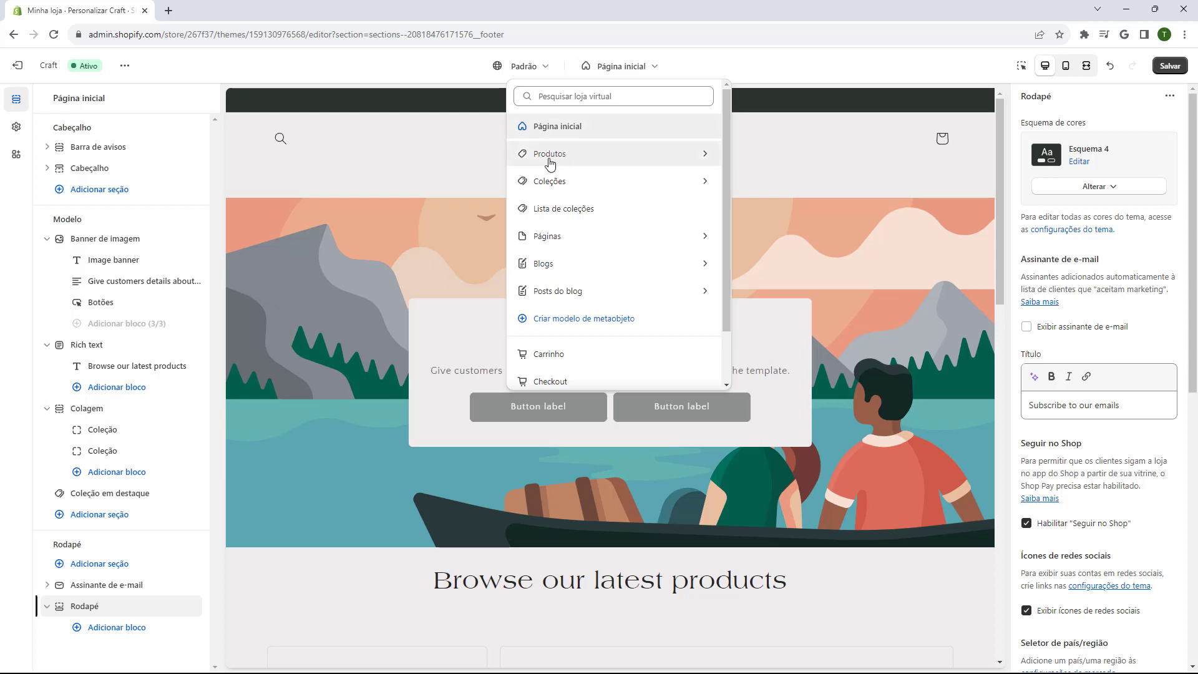
pyautogui.click(592, 156)
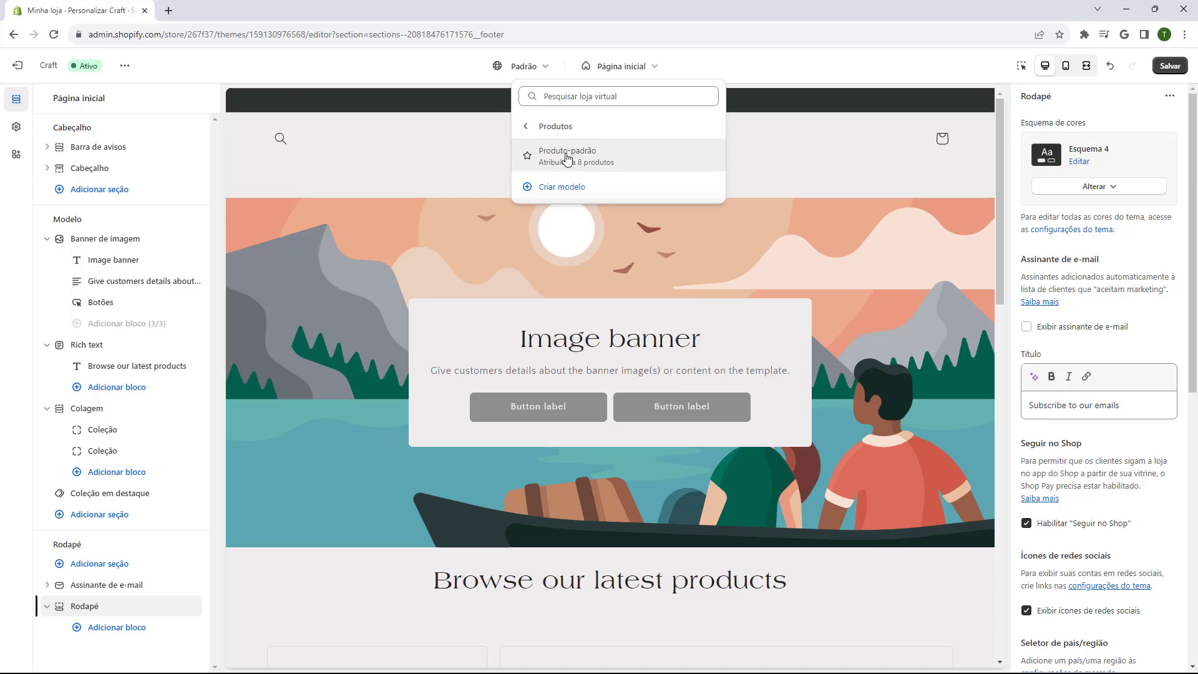
pyautogui.click(567, 159)
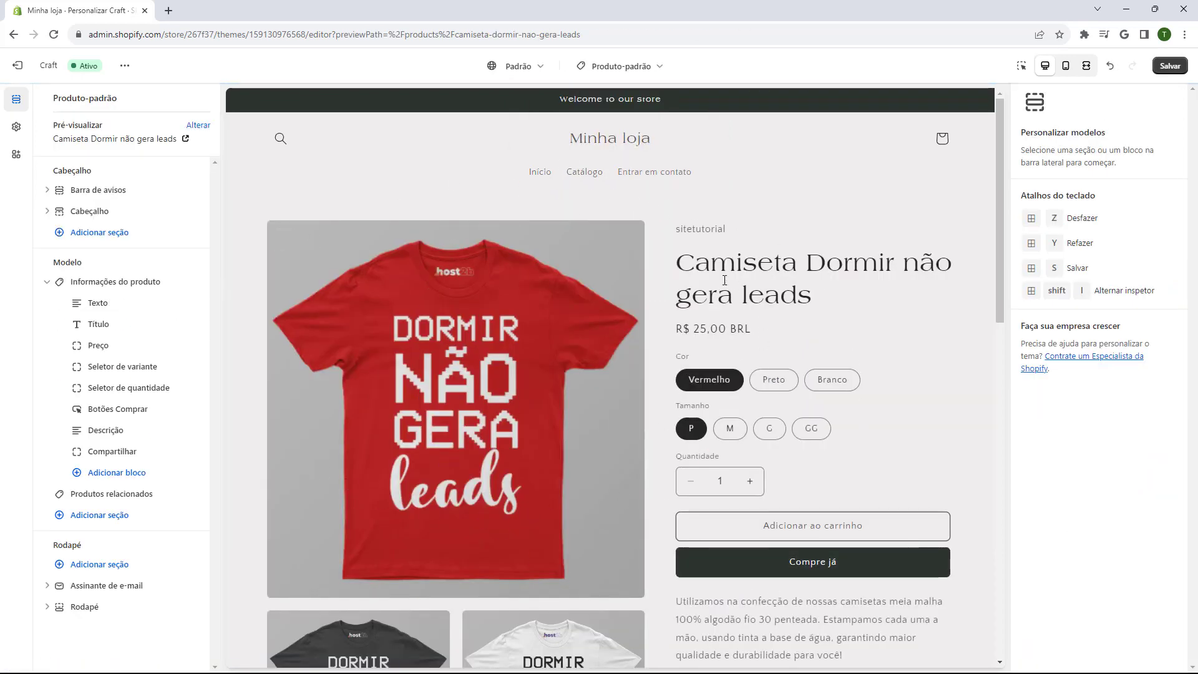
pyautogui.scroll(-8, 655, 259)
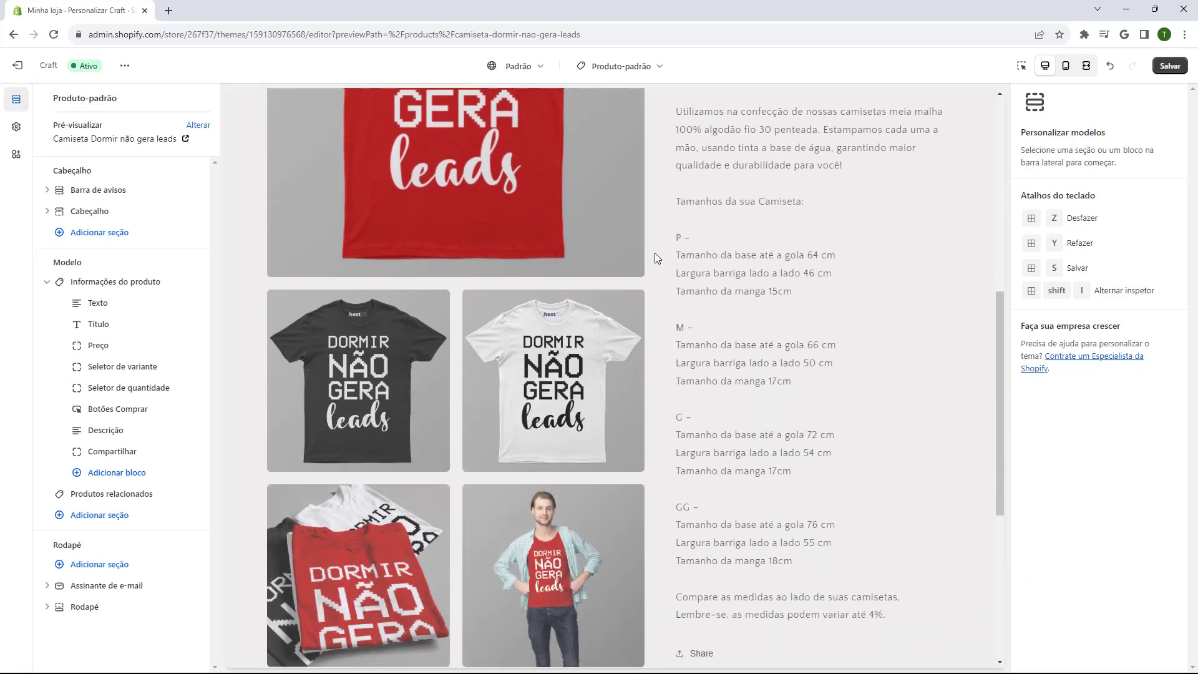
pyautogui.scroll(-6, 654, 253)
pyautogui.scroll(2, 658, 296)
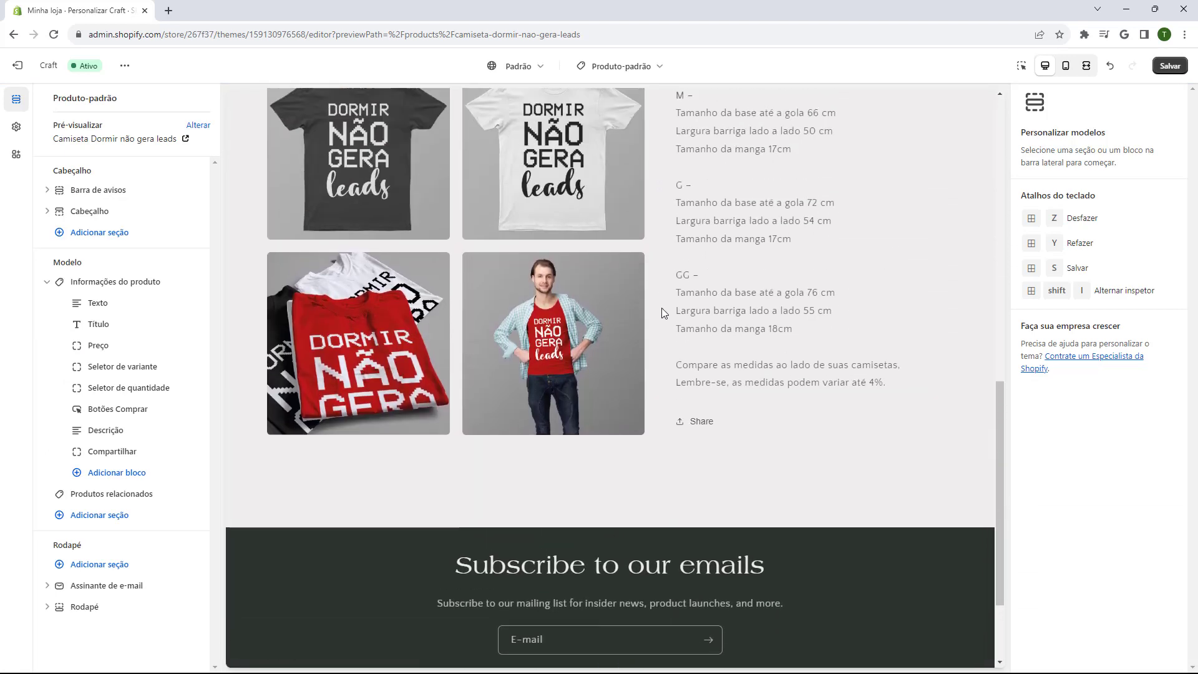
pyautogui.scroll(10, 661, 312)
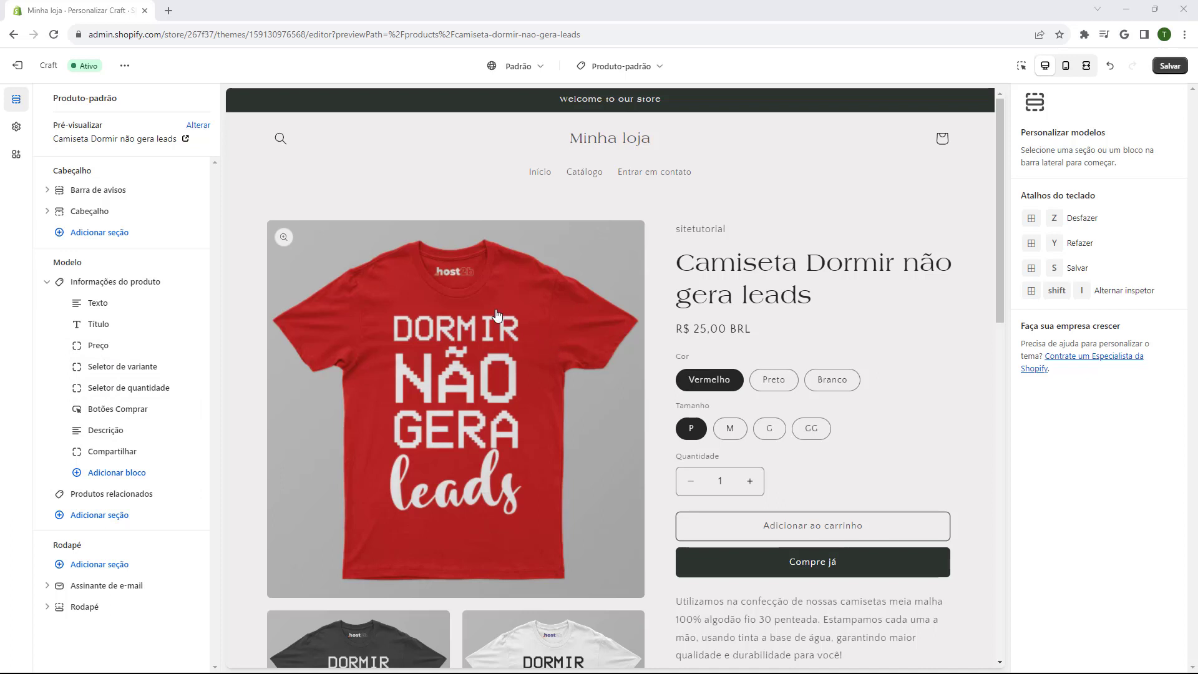
# - Look through the other available templates, return to the Página inicial template and save the theme changes
pyautogui.click(624, 69)
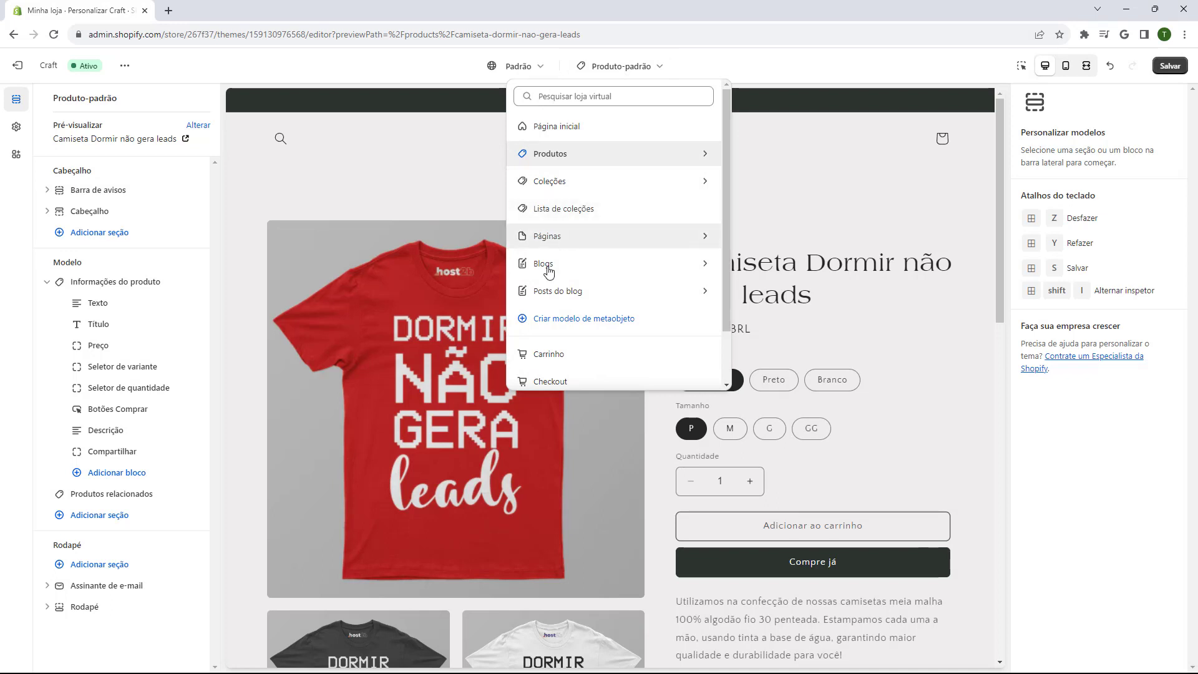
pyautogui.scroll(-1, 552, 297)
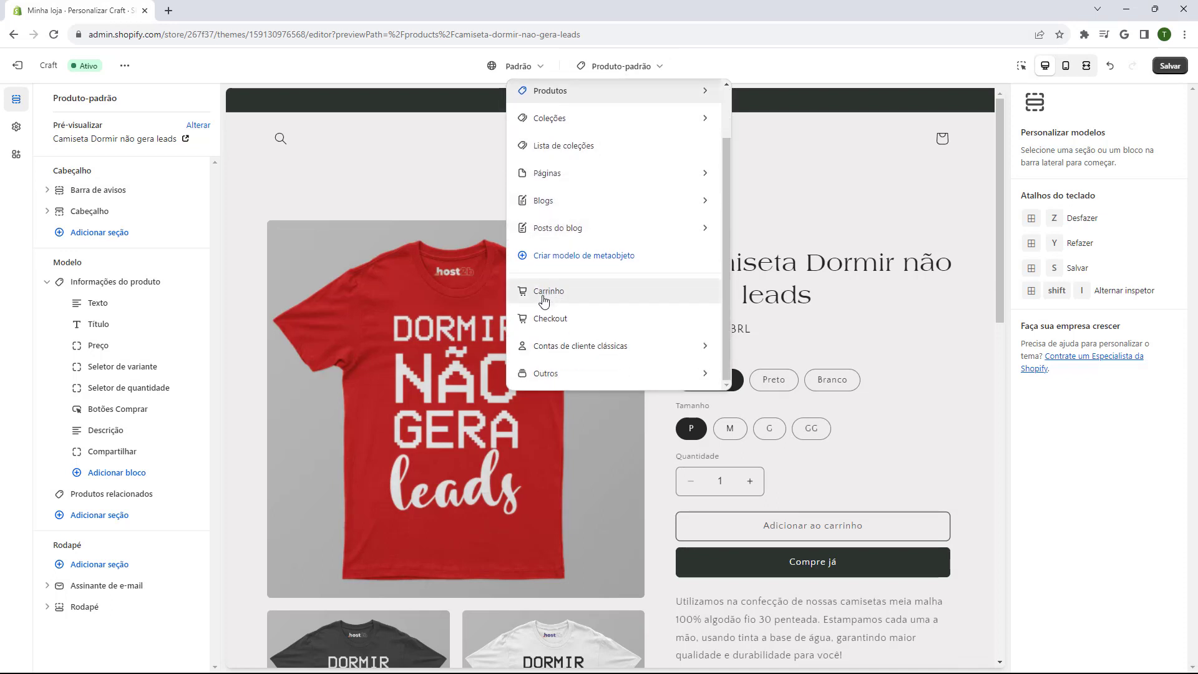
pyautogui.scroll(1, 577, 337)
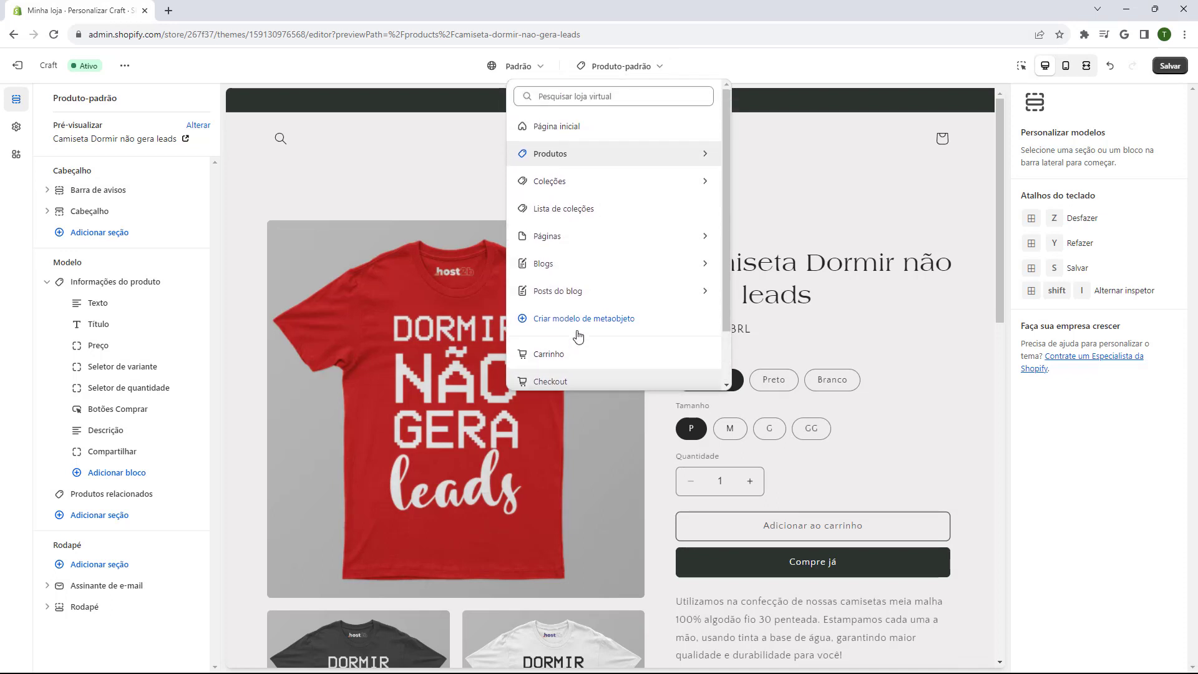
pyautogui.click(556, 126)
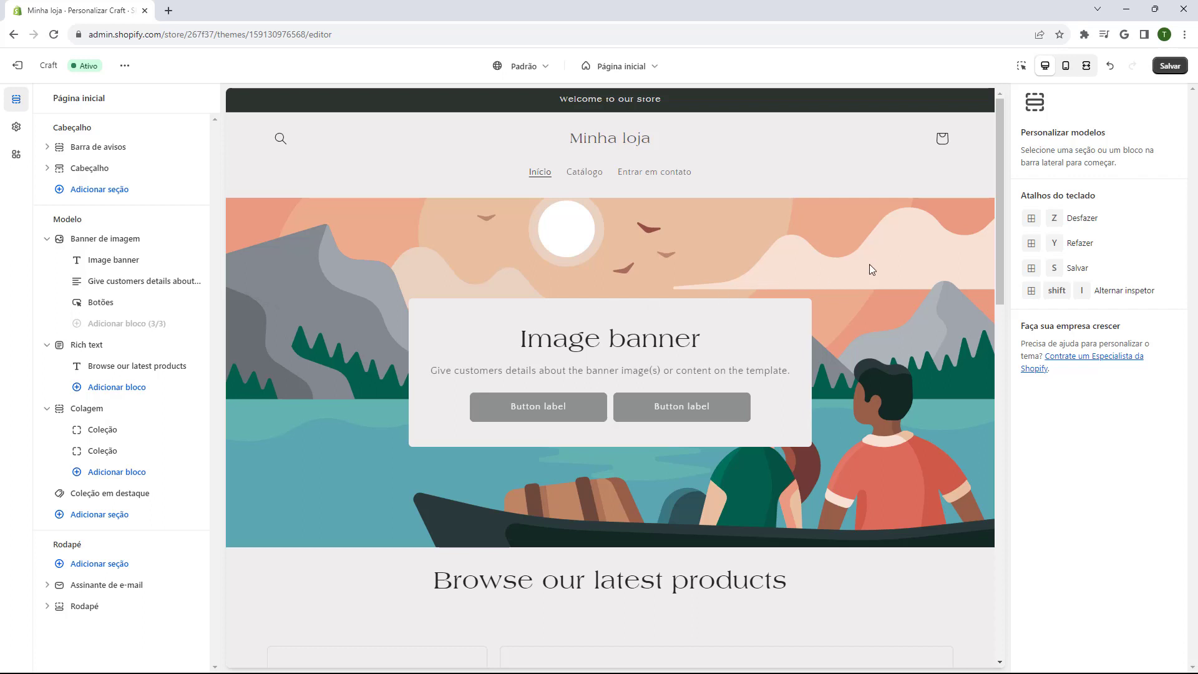
pyautogui.click(1166, 70)
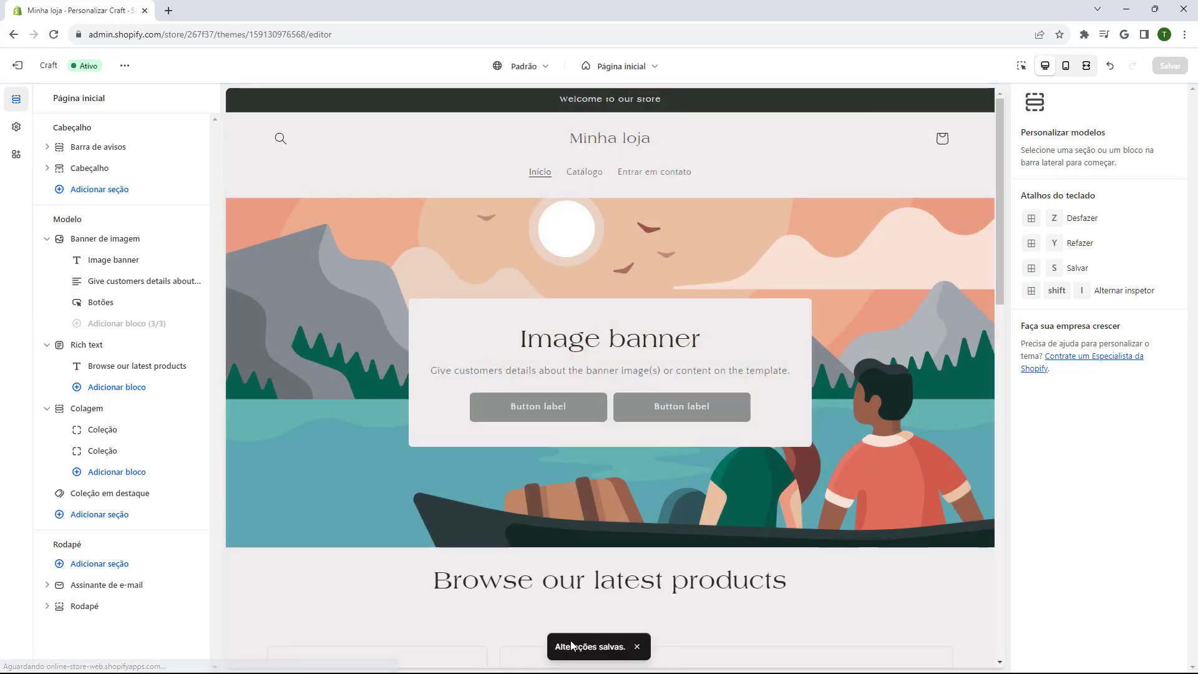
pyautogui.click(637, 647)
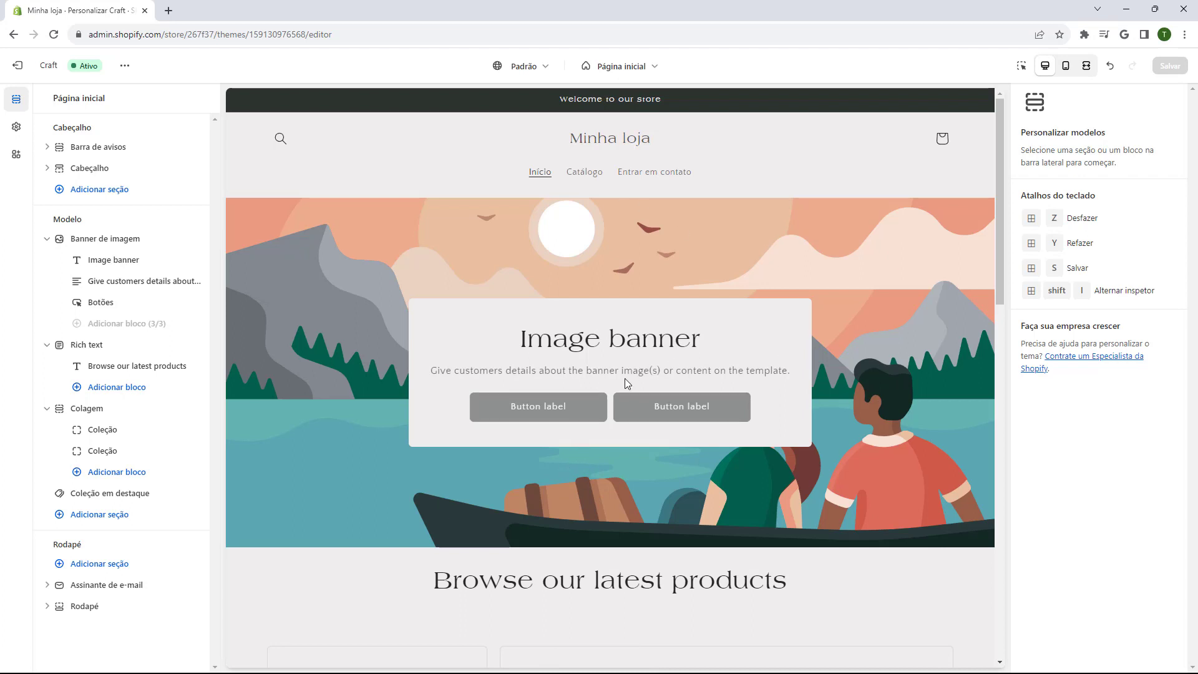